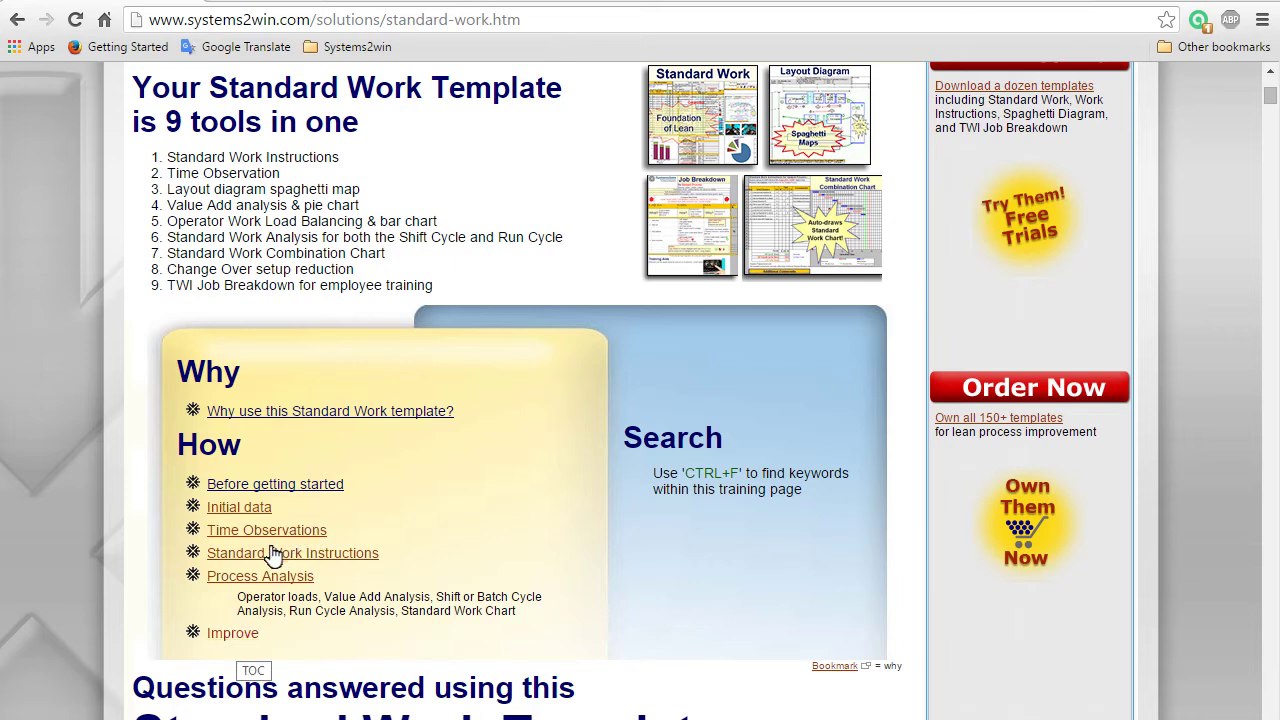
# Go to the Improve section of the Standard Work training page and open the document storage and naming conventions page
pyautogui.click(236, 640)
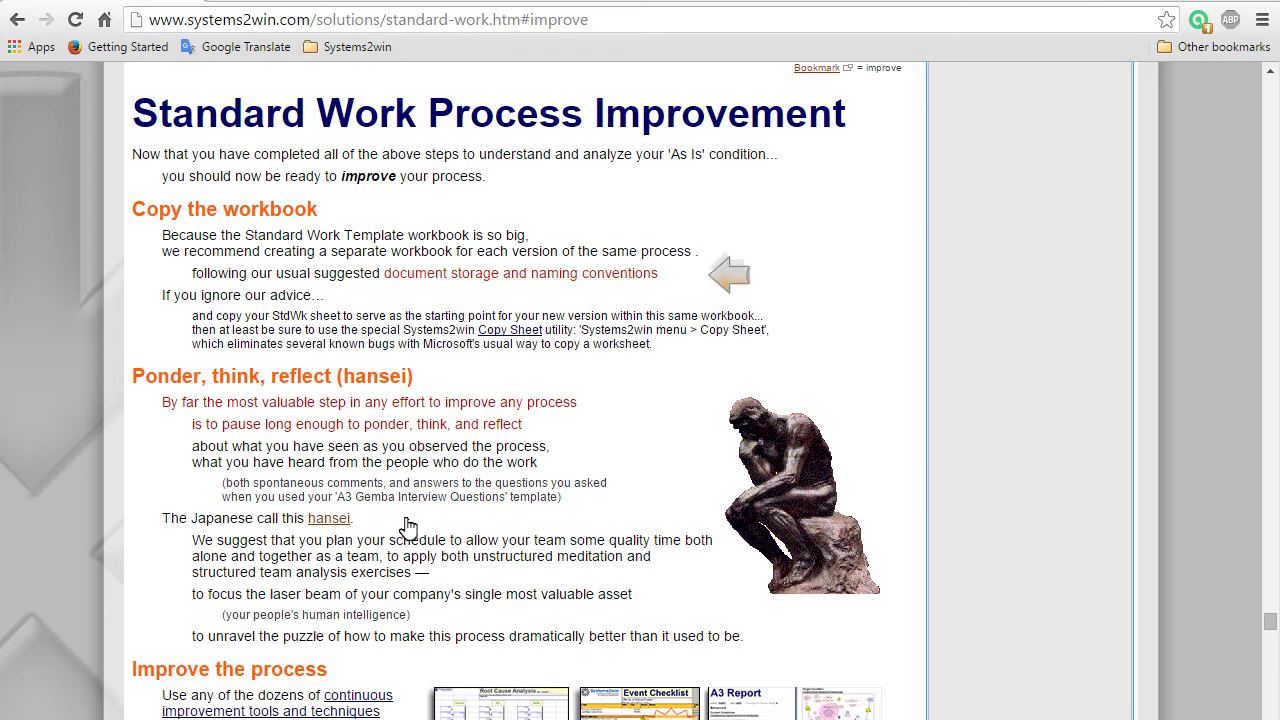
pyautogui.click(446, 276)
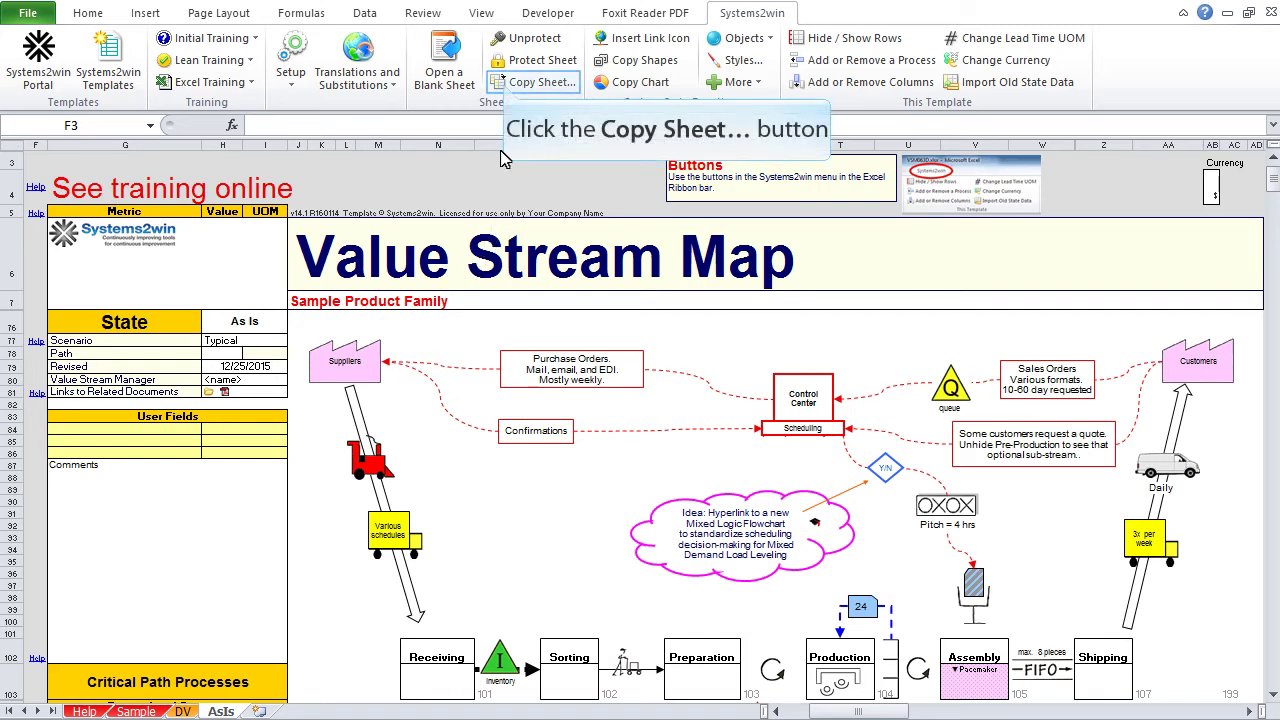
# In Excel, copy the AsIs sheet to the end of the VSM1 workbook with the Systems2win Copy Sheet utility and rename it Future1
pyautogui.click(510, 84)
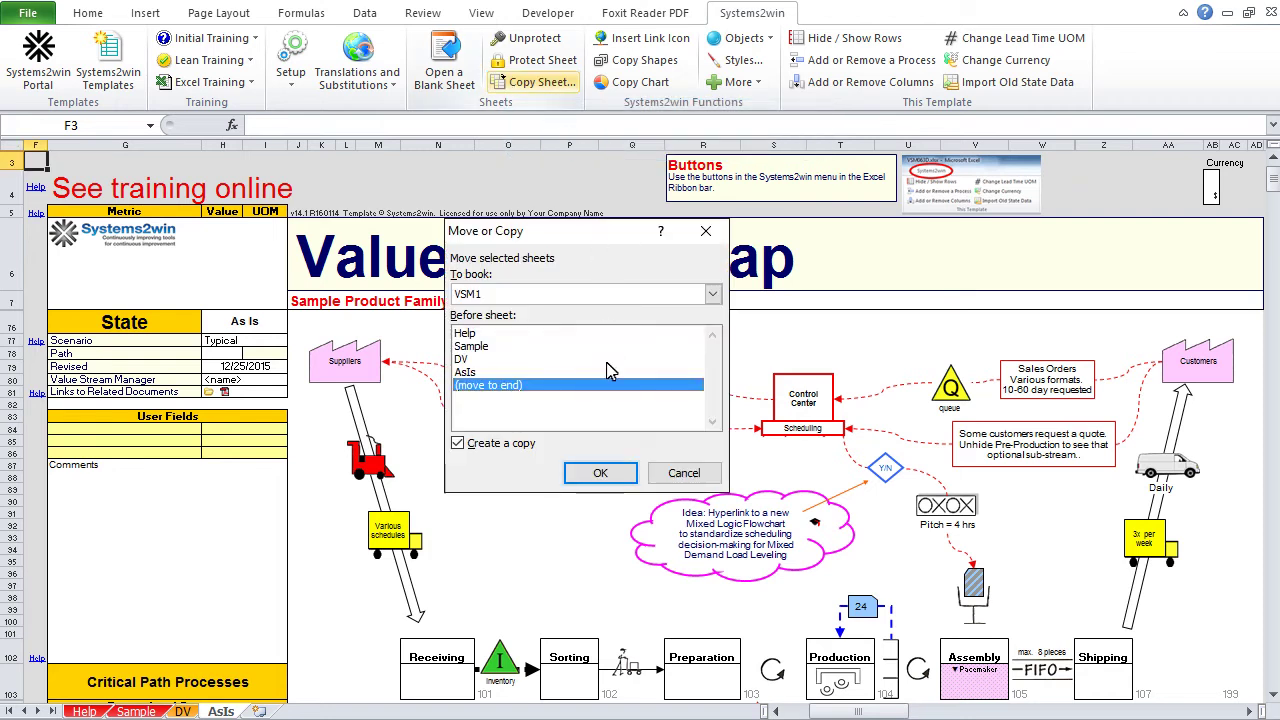
pyautogui.click(601, 473)
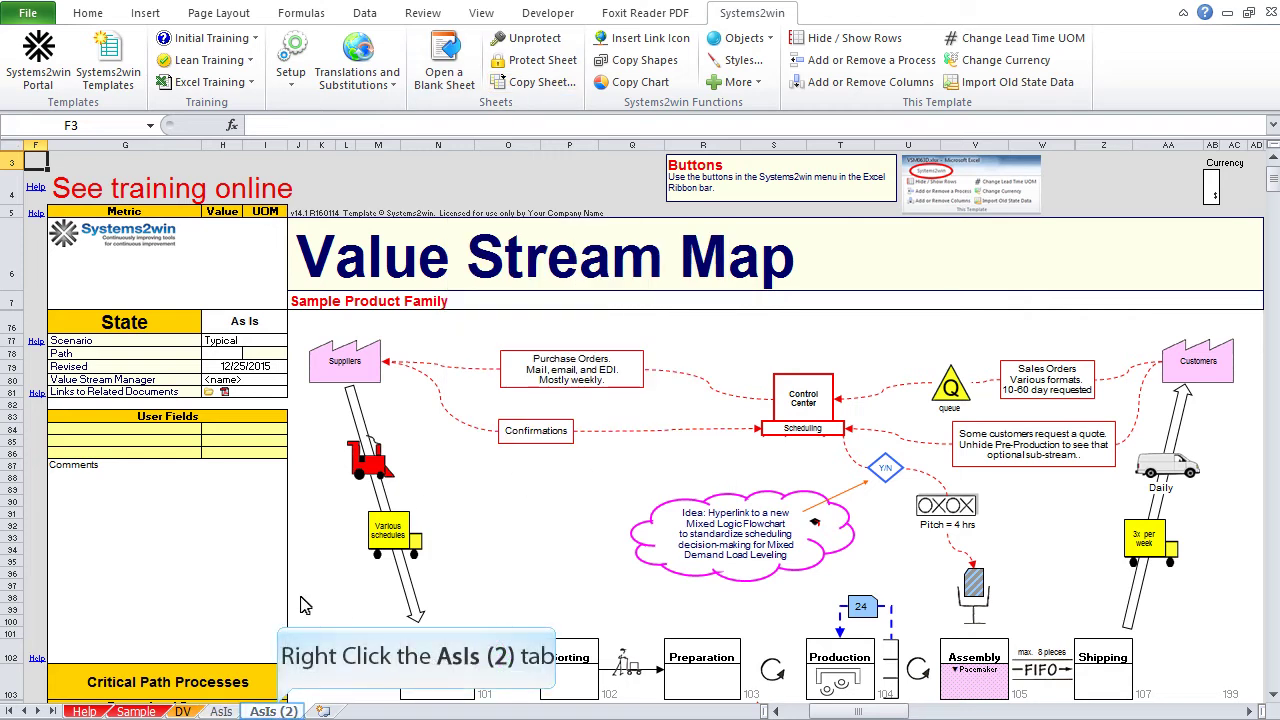
pyautogui.rightClick(284, 710)
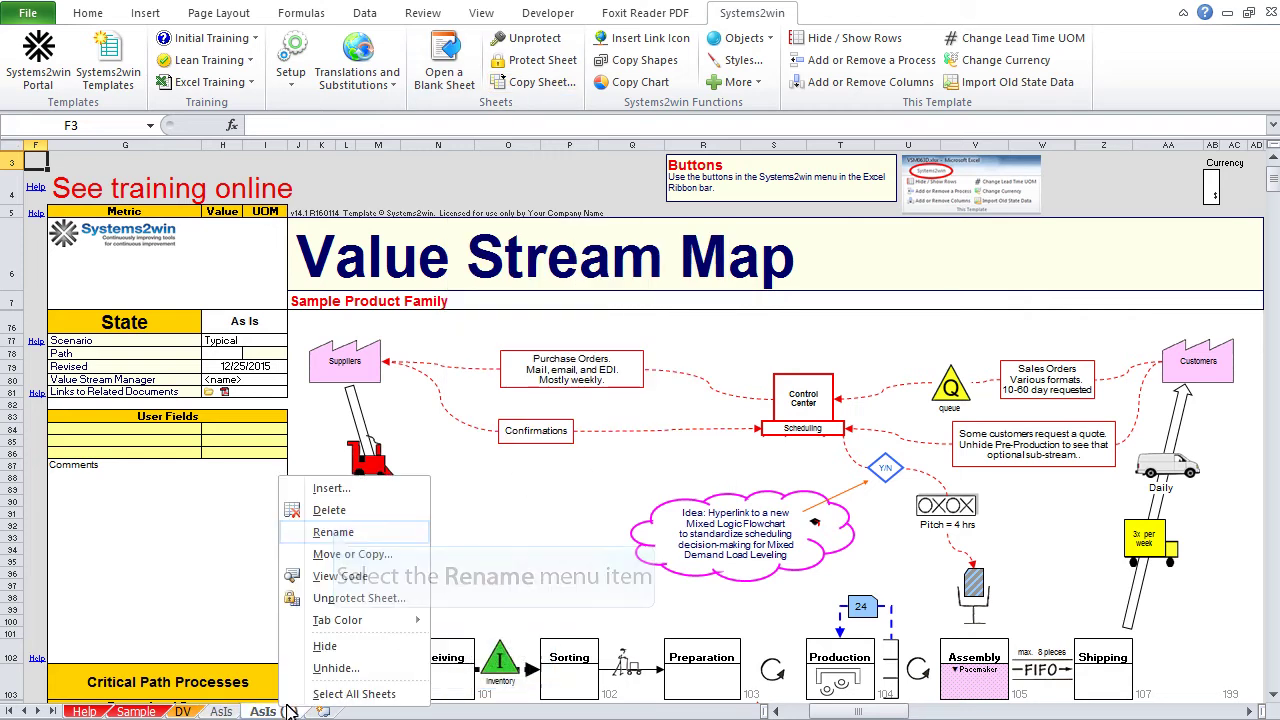
pyautogui.click(333, 532)
pyautogui.write('Future1')
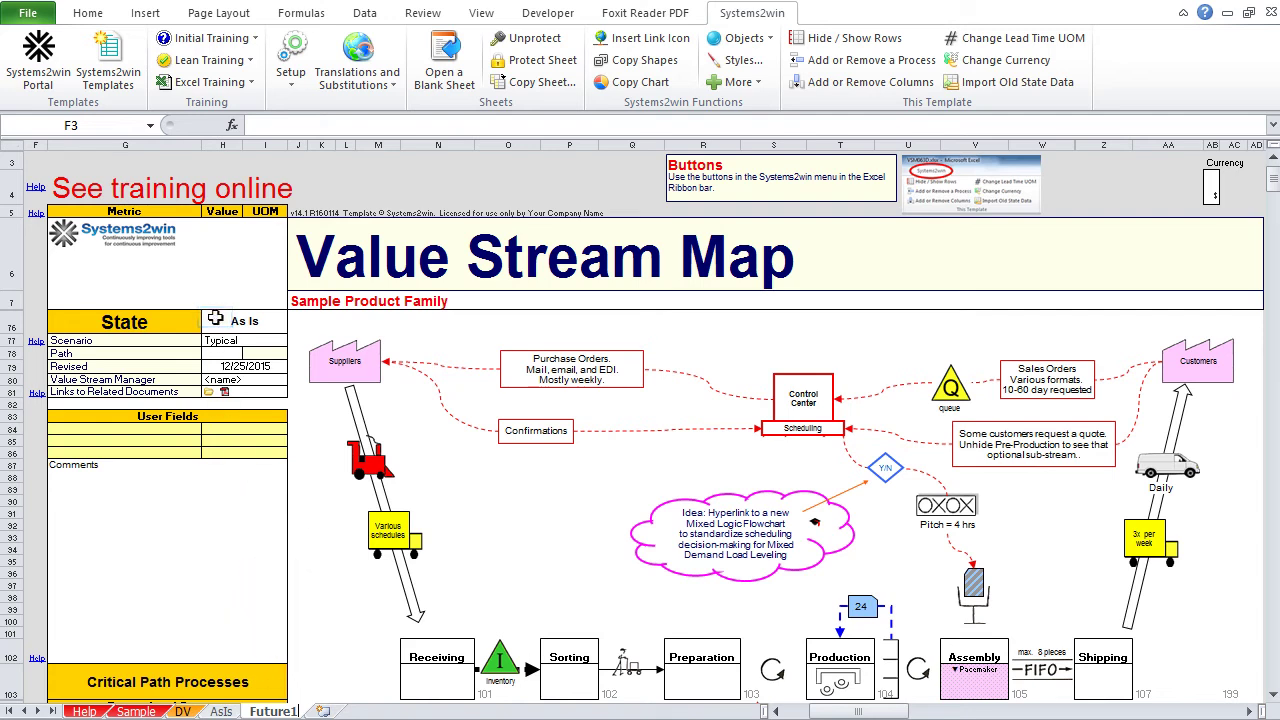
# Set the State field of the Value Stream Map on the Future1 sheet to Future1
pyautogui.doubleClick(216, 318)
pyautogui.write('Futur')
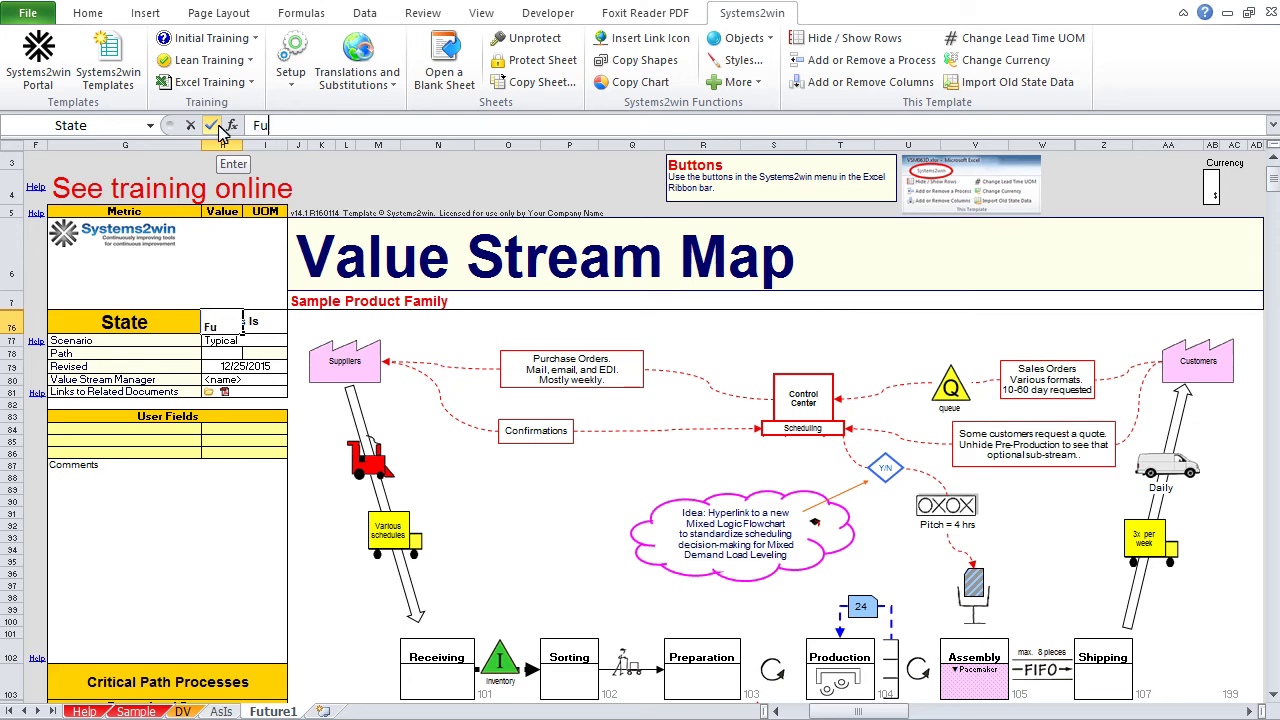
pyautogui.write('e1')
pyautogui.click(212, 125)
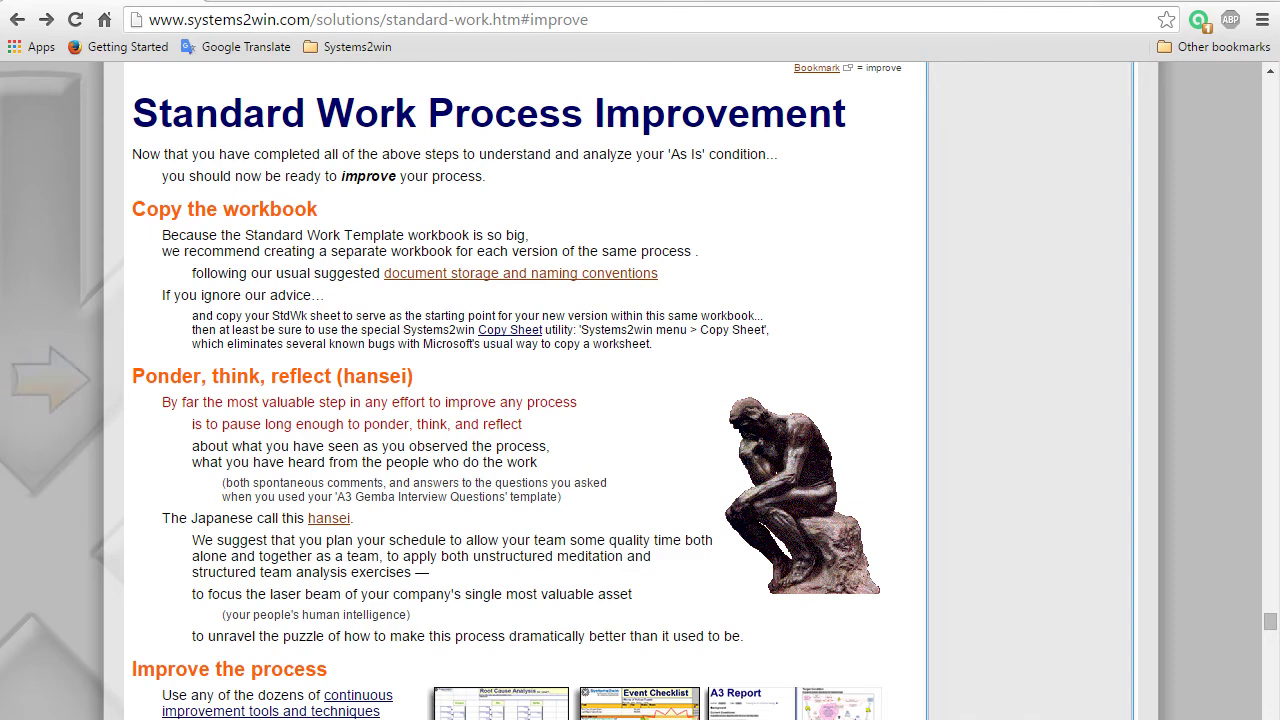
# In the browser, open the hansei page, review the Reflection Idea-Starter Questions, and return to the Standard Work page
pyautogui.click(340, 524)
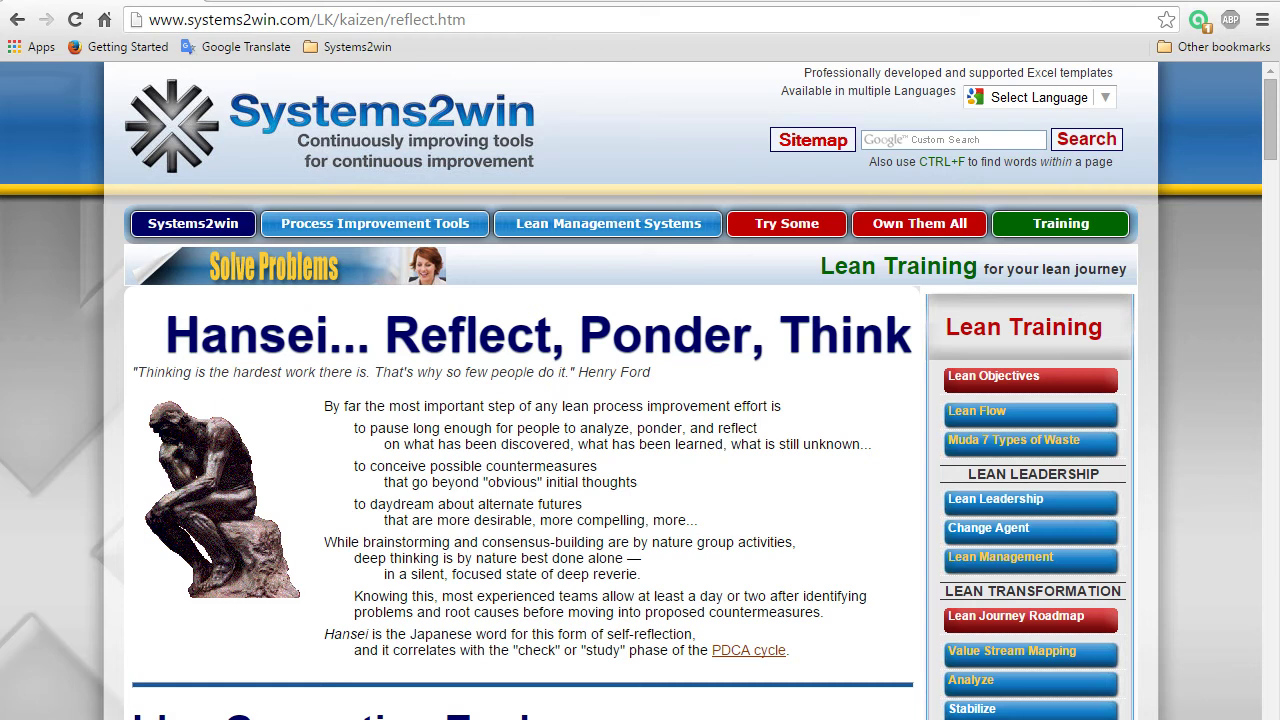
pyautogui.scroll(-10, 1248, 230)
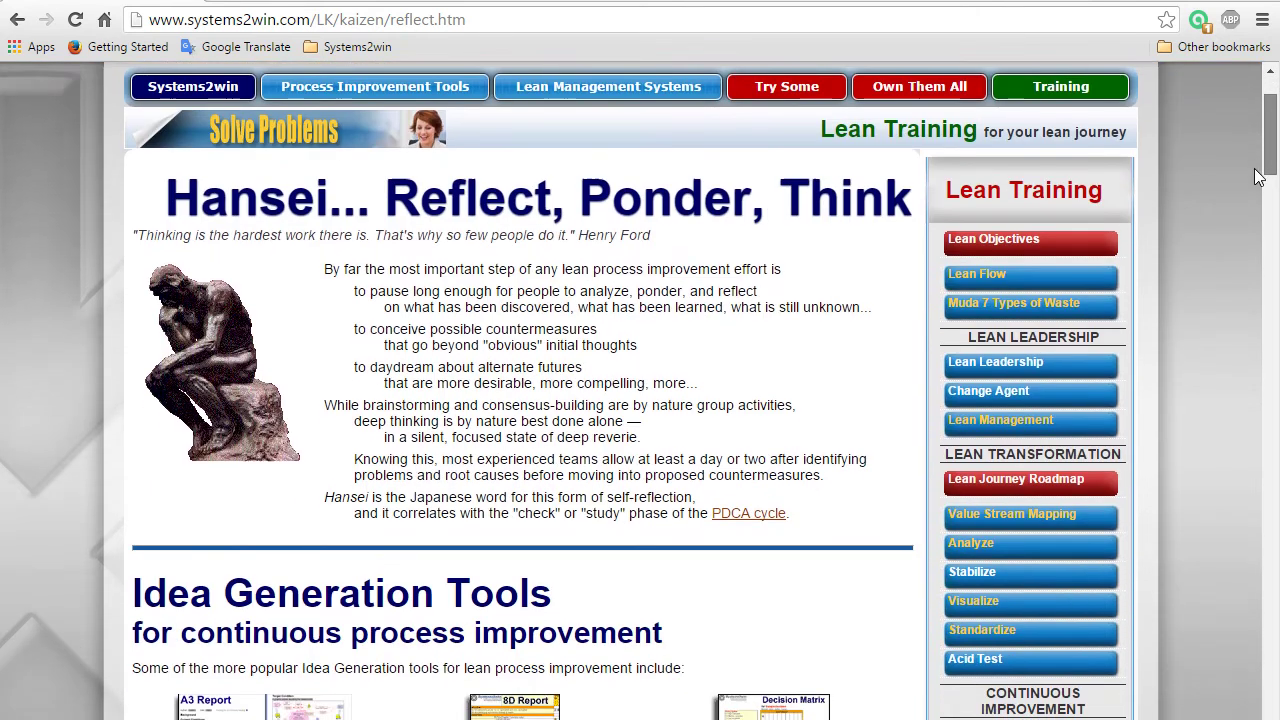
pyautogui.scroll(-6, 1248, 230)
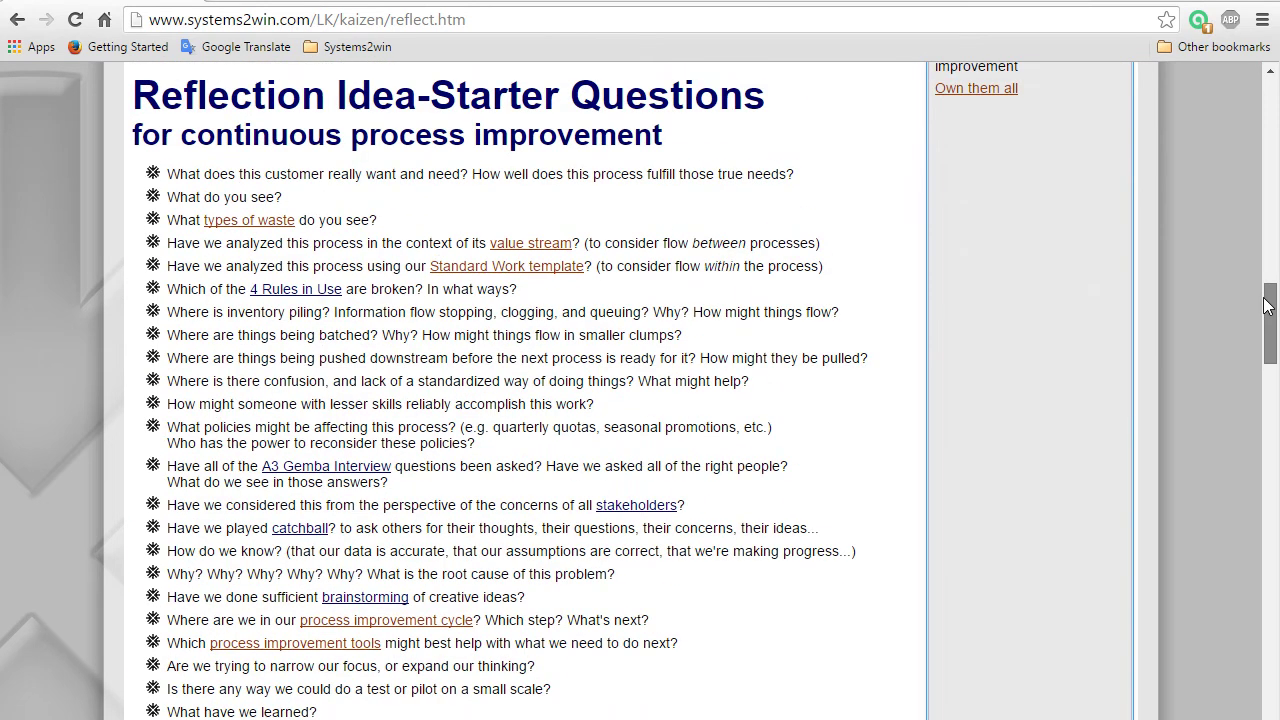
pyautogui.moveTo(1268, 305); pyautogui.dragTo(1268, 302)
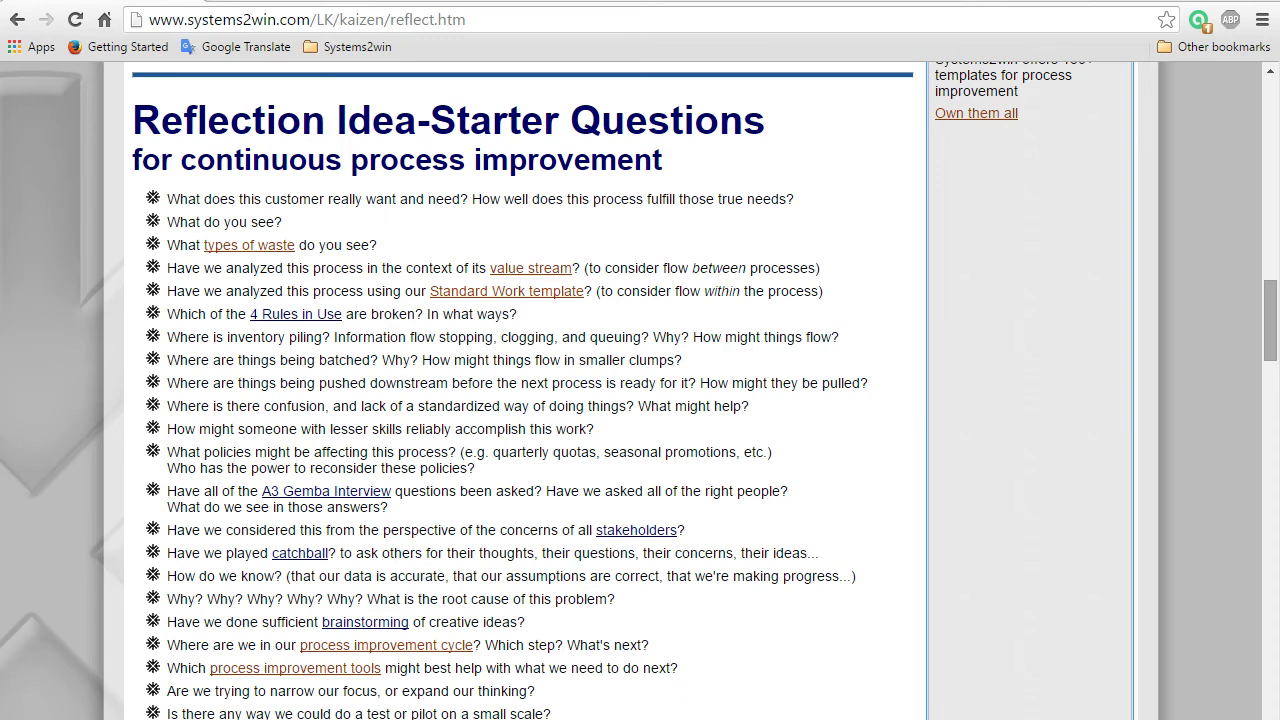
pyautogui.hotkey('alt', 'Left')
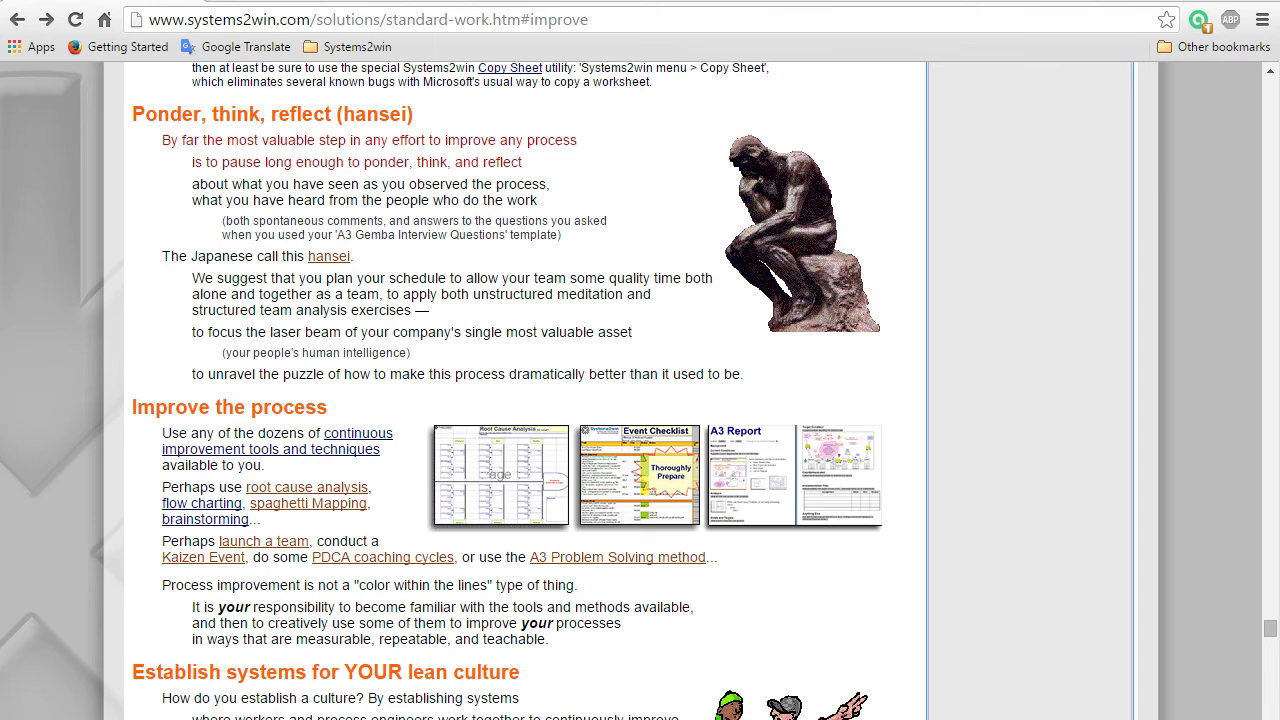
# Read the lean culture and coaching sections, view the training on how to communicate with the document Author, and return
pyautogui.scroll(-3, 1274, 640)
pyautogui.scroll(-1, 1274, 640)
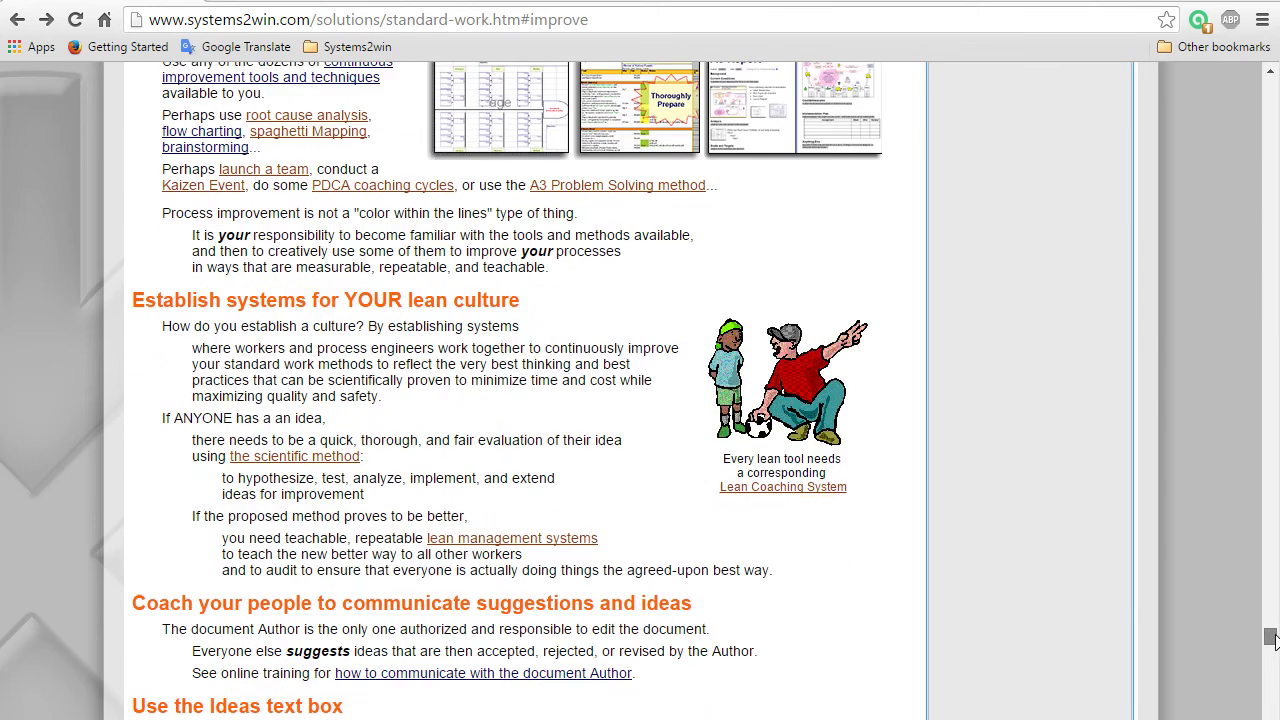
pyautogui.scroll(-2, 1274, 640)
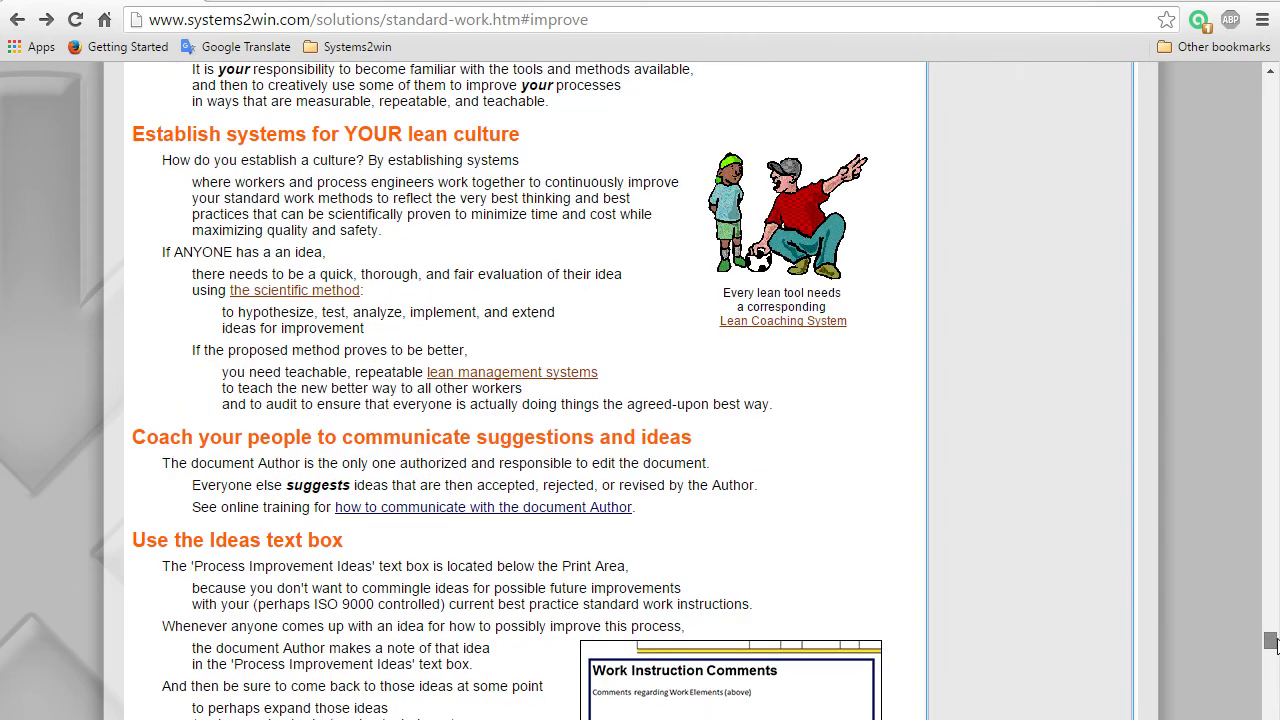
pyautogui.scroll(1, 1272, 643)
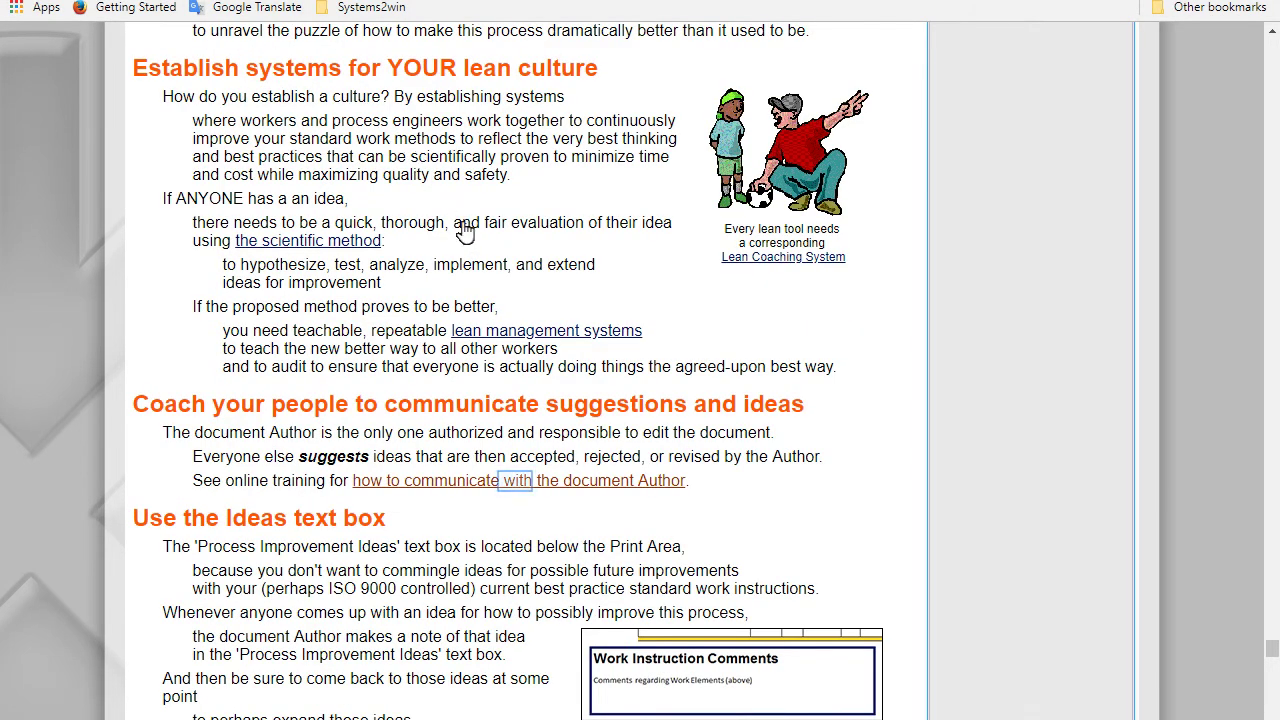
pyautogui.click(517, 482)
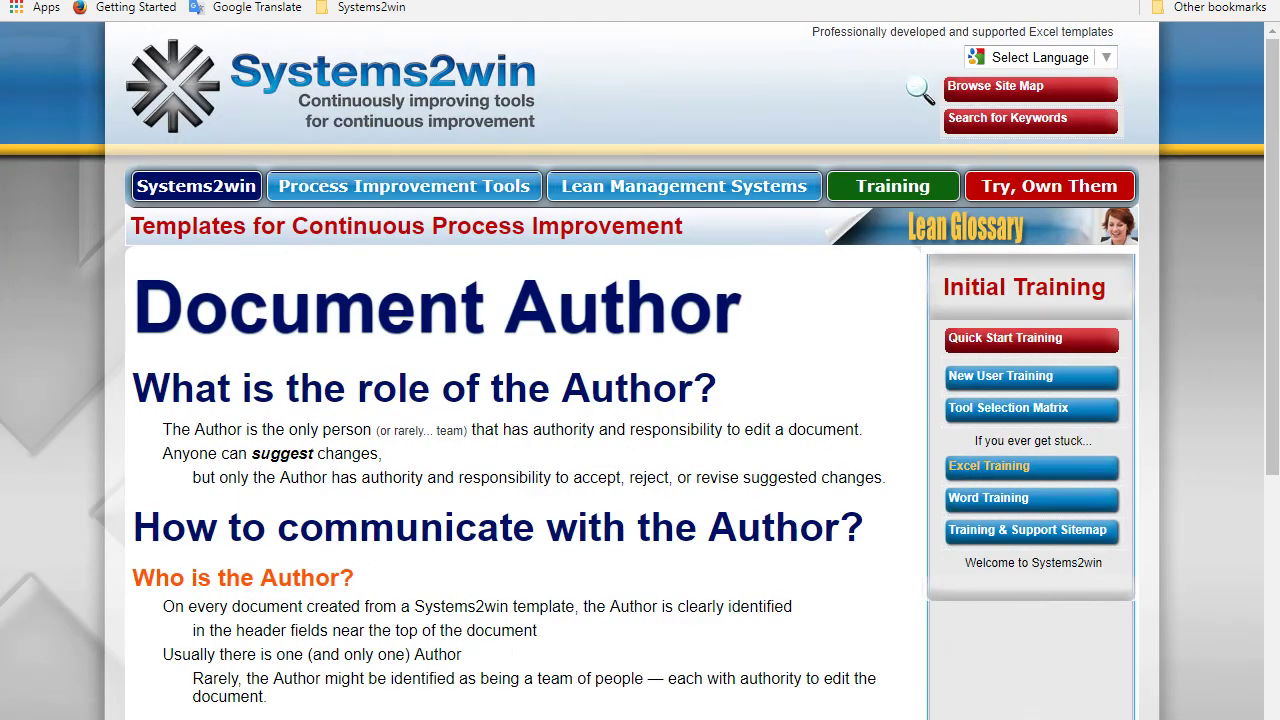
pyautogui.hotkey('alt', 'Left')
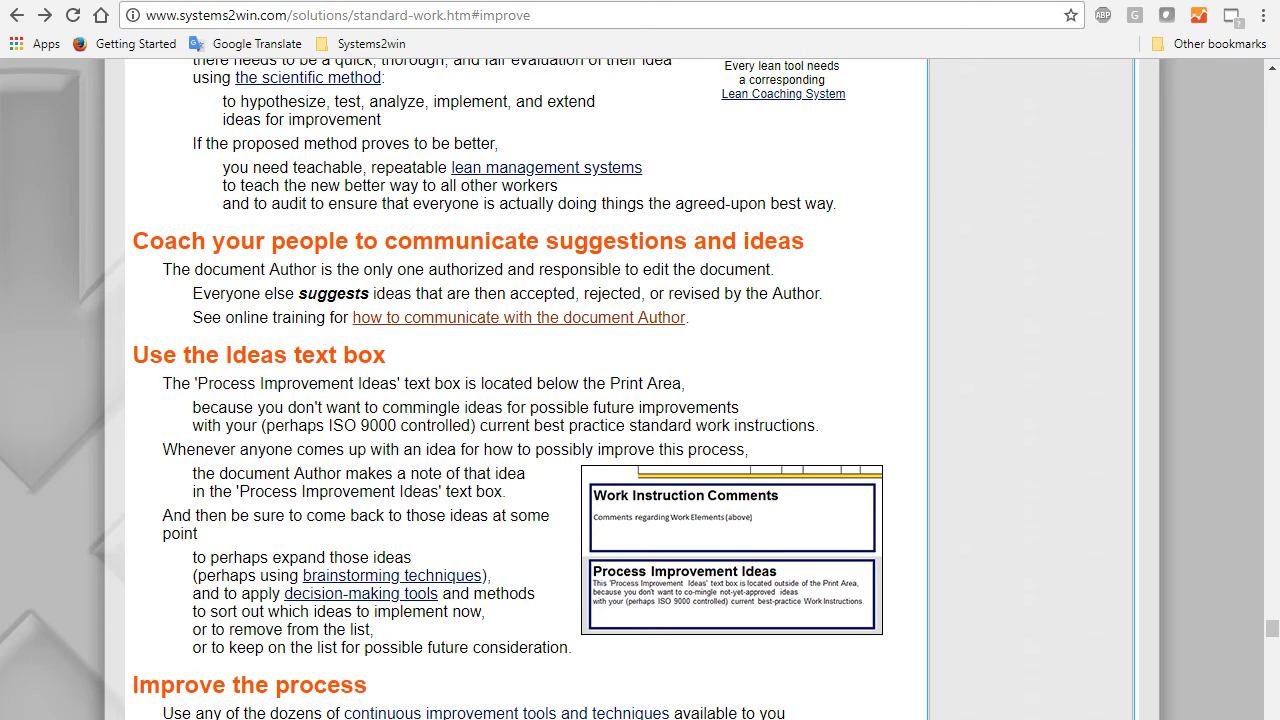
# Read the training page from the Improve the process section through to Re-Balance Operator Loads
pyautogui.scroll(-6, 519, 490)
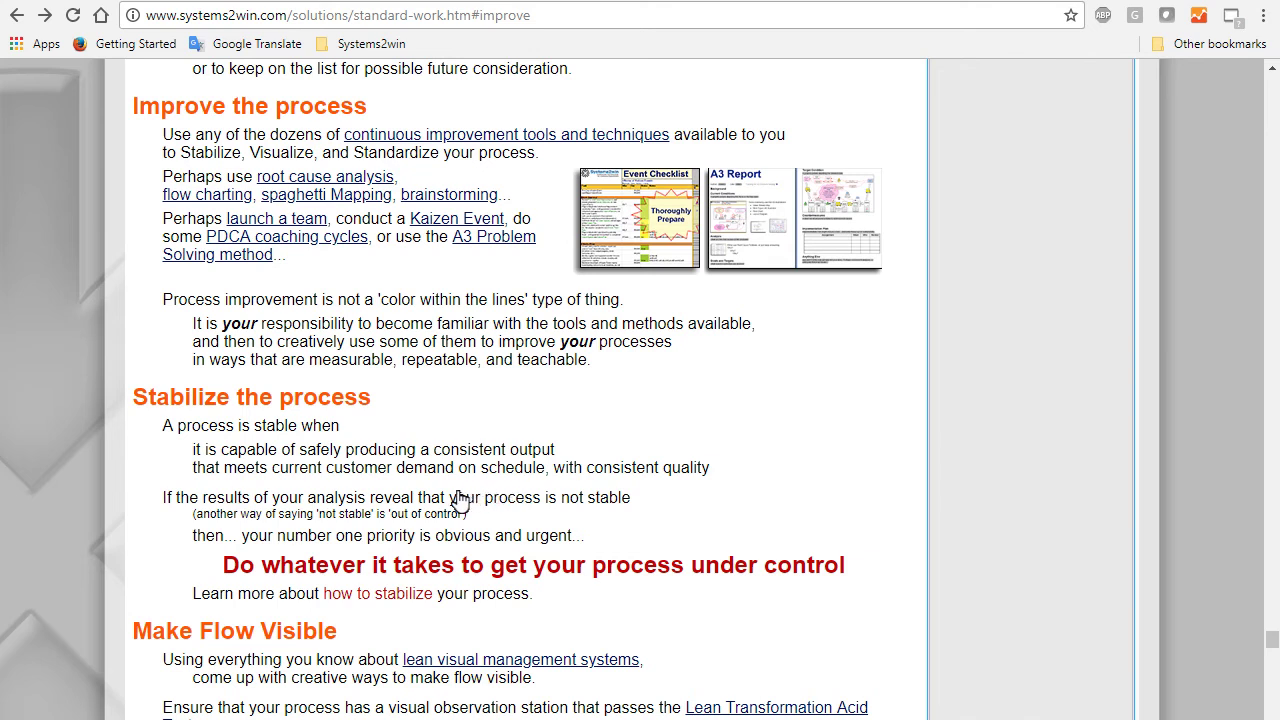
pyautogui.moveTo(1272, 640); pyautogui.dragTo(1273, 652)
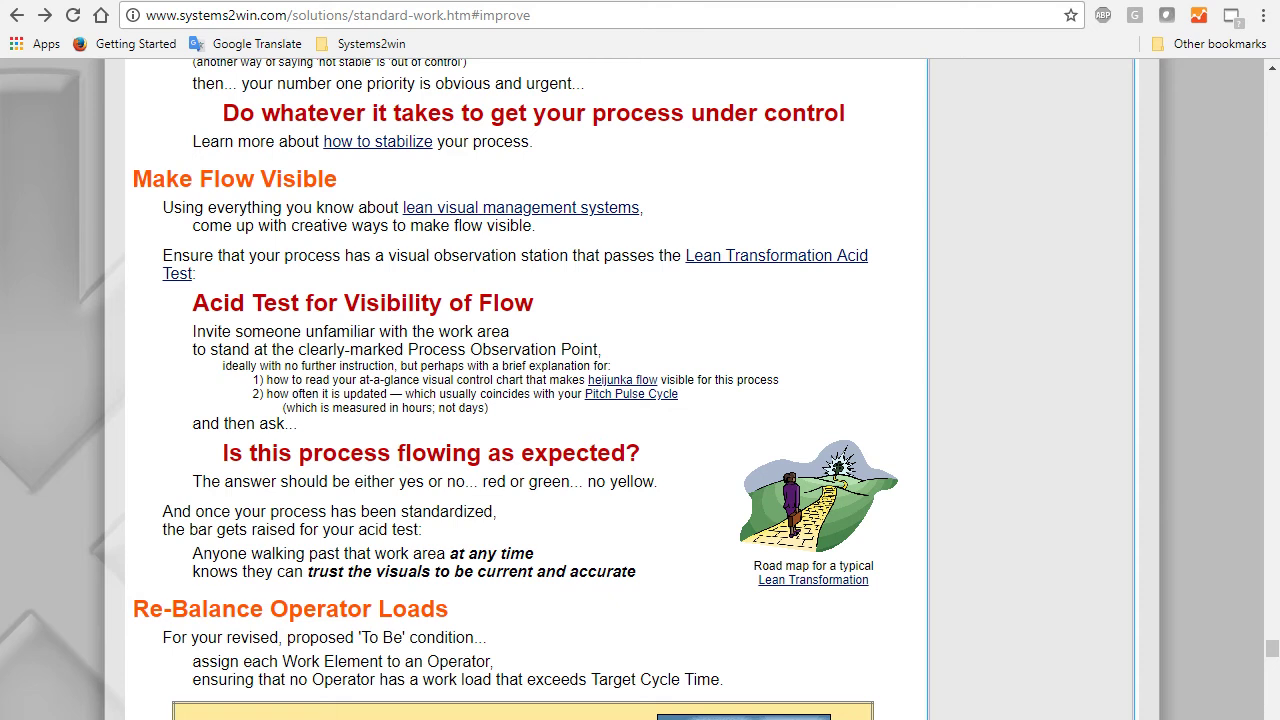
pyautogui.scroll(-4, 640, 390)
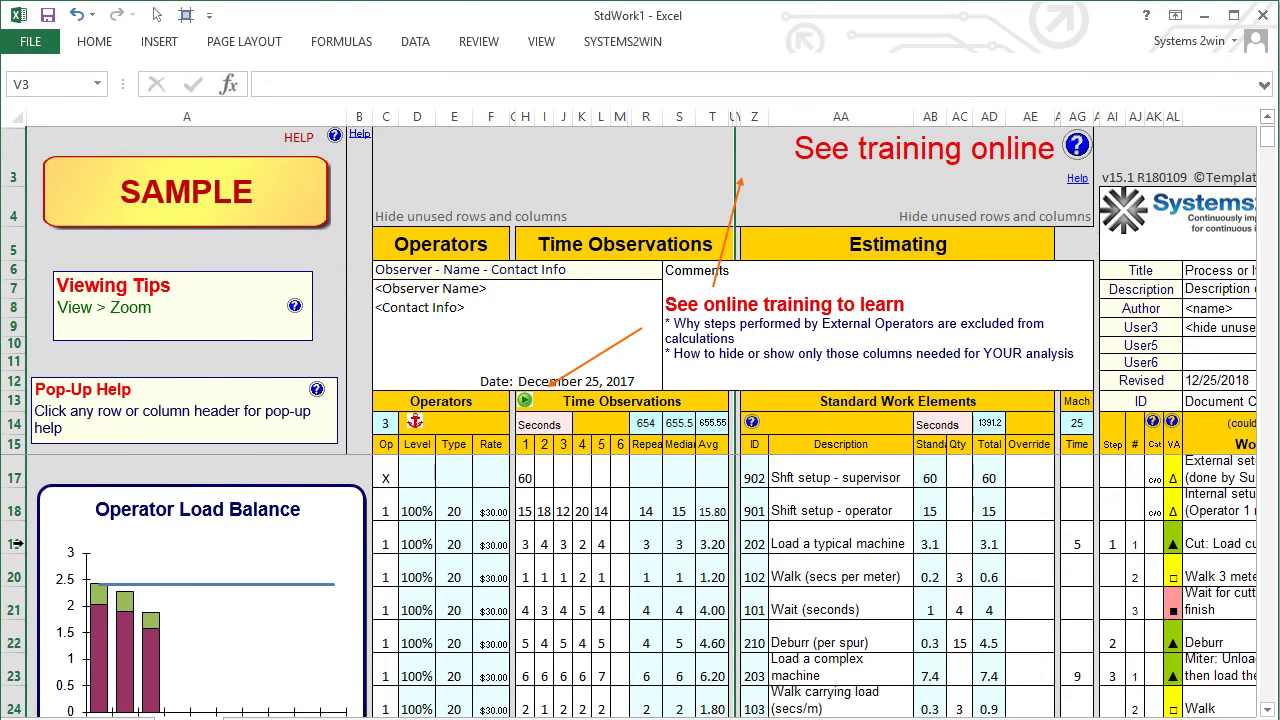
# In the StdWork1 workbook in Excel, cut rows 19 to 21 and insert them above row 23
pyautogui.moveTo(15, 543); pyautogui.dragTo(15, 610)
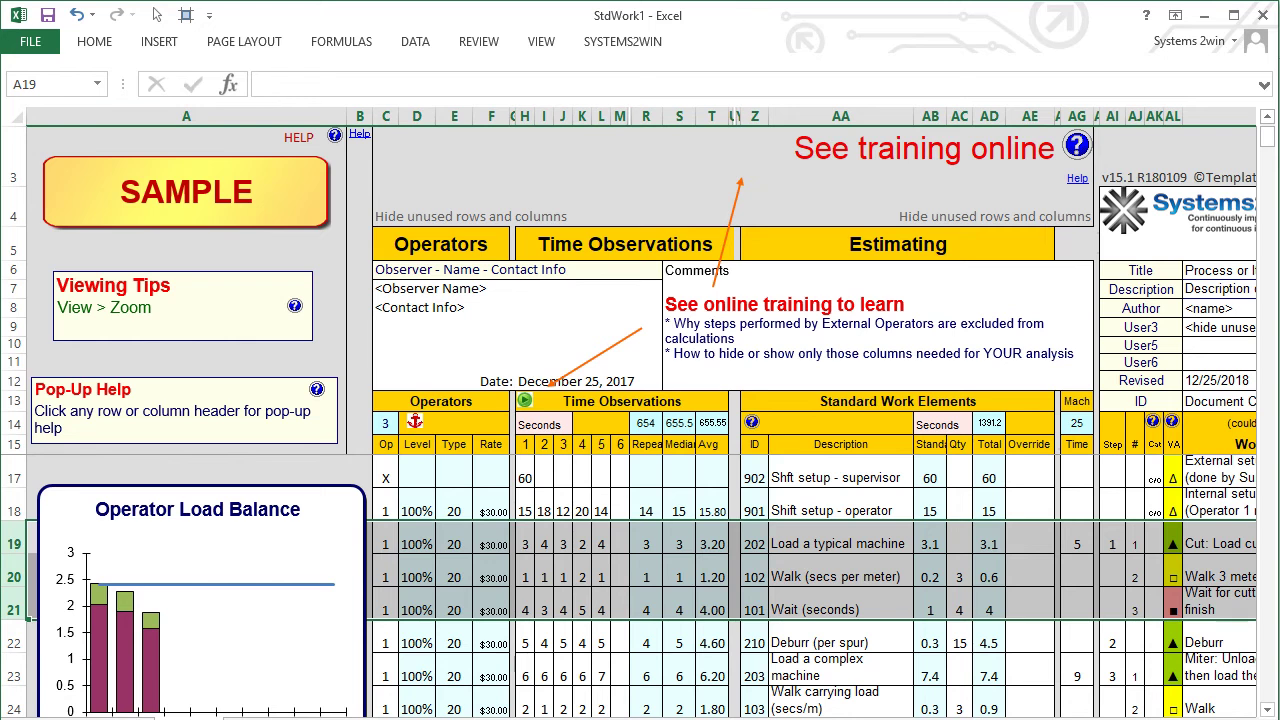
pyautogui.hotkey('ctrl', 'x')
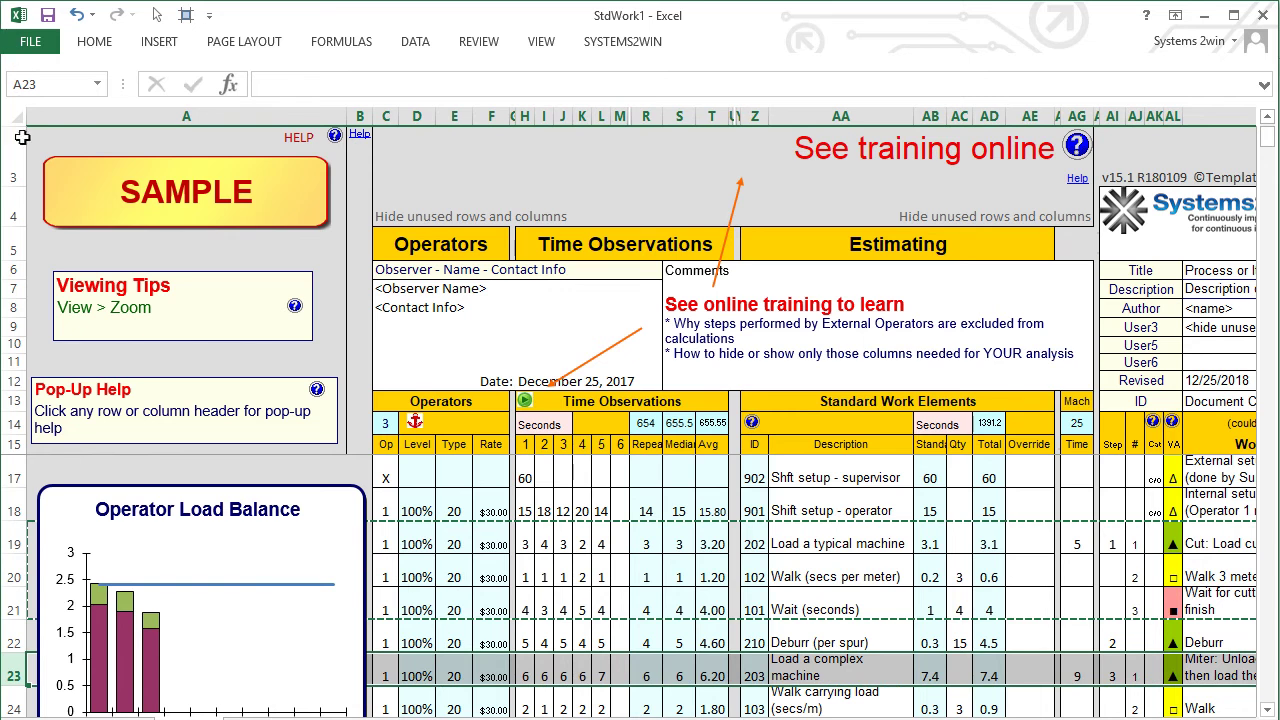
pyautogui.rightClick(32, 668)
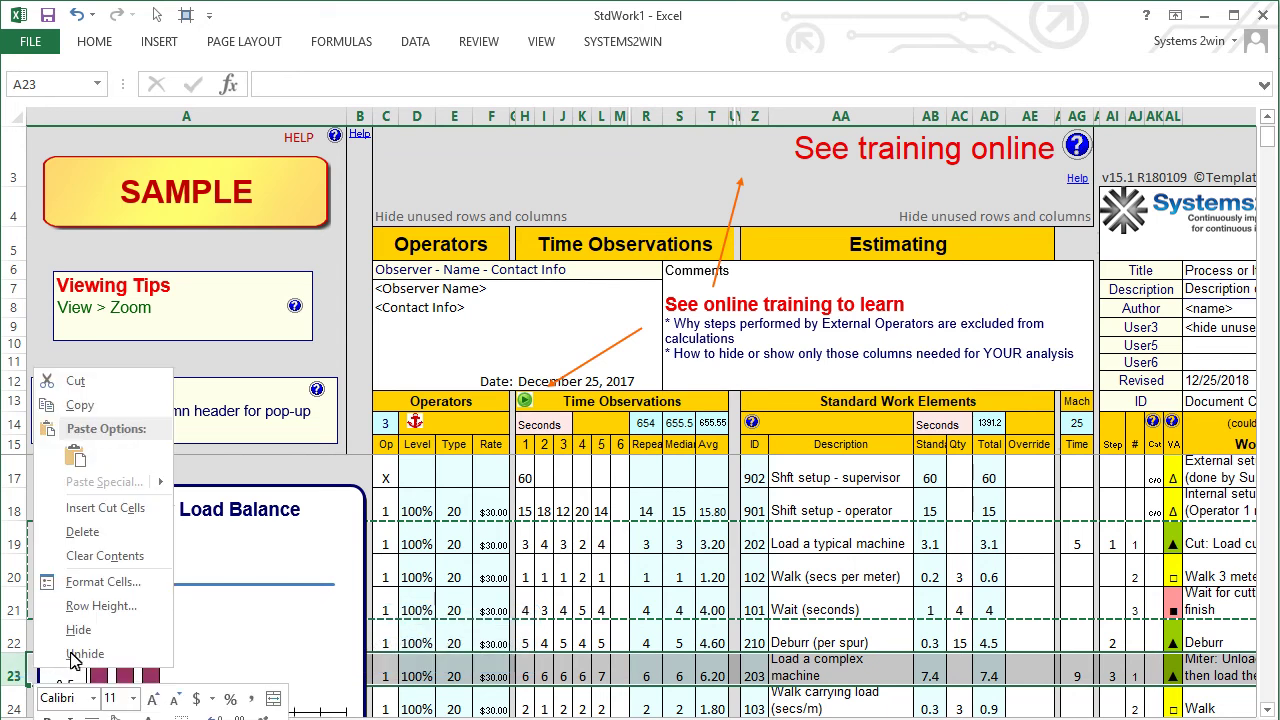
pyautogui.click(108, 510)
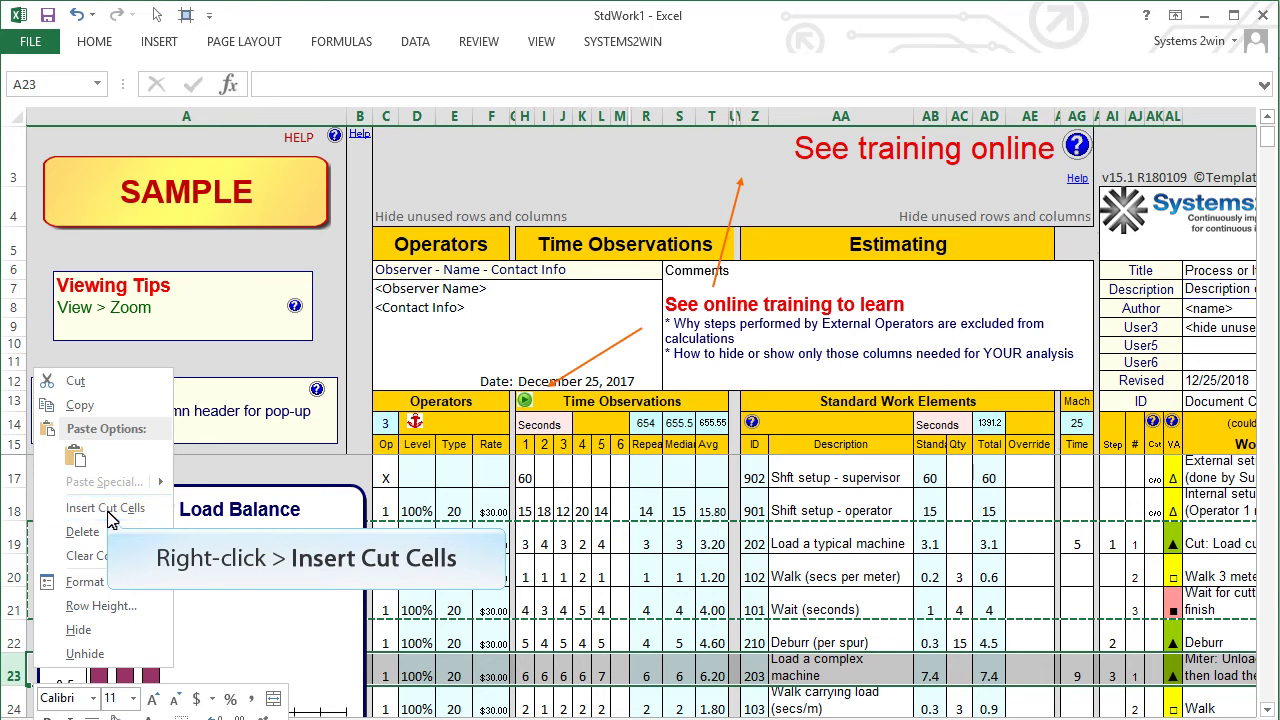
pyautogui.click(108, 510)
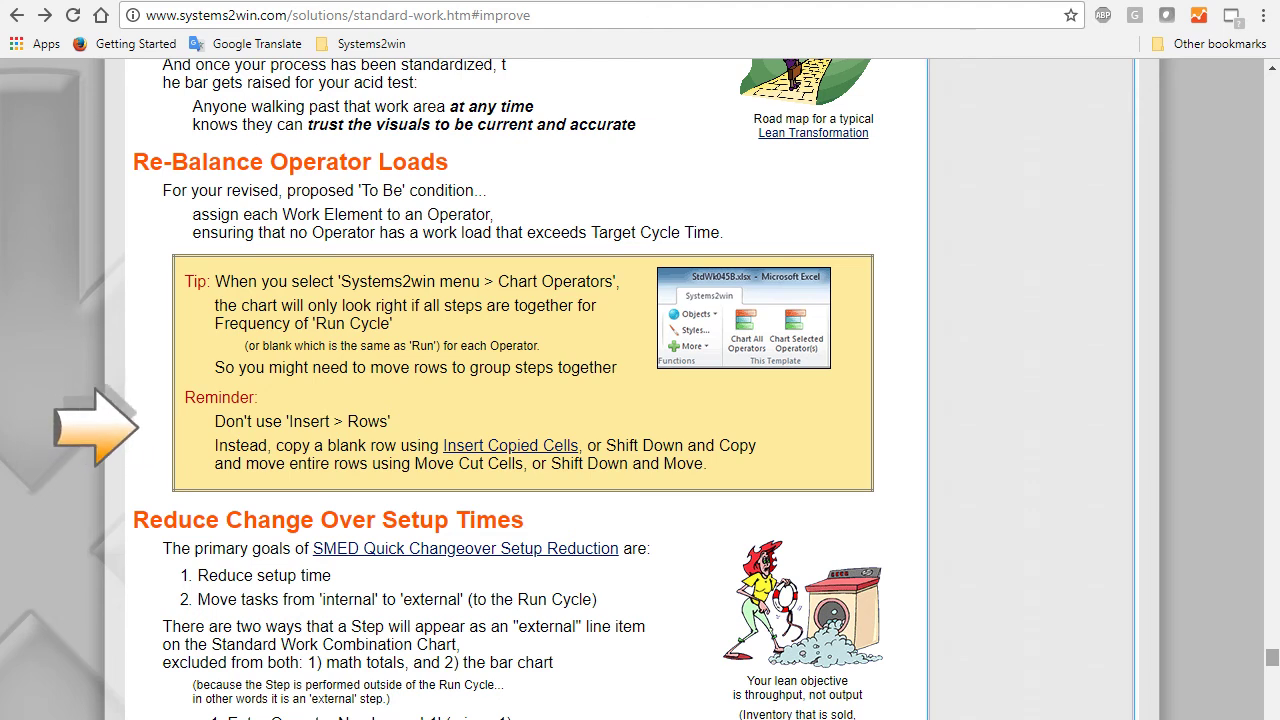
# After reading about reducing change over setup times, change "Internal" to "External" in the StdWork1 work element in cell AM18
pyautogui.scroll(-3, 640, 400)
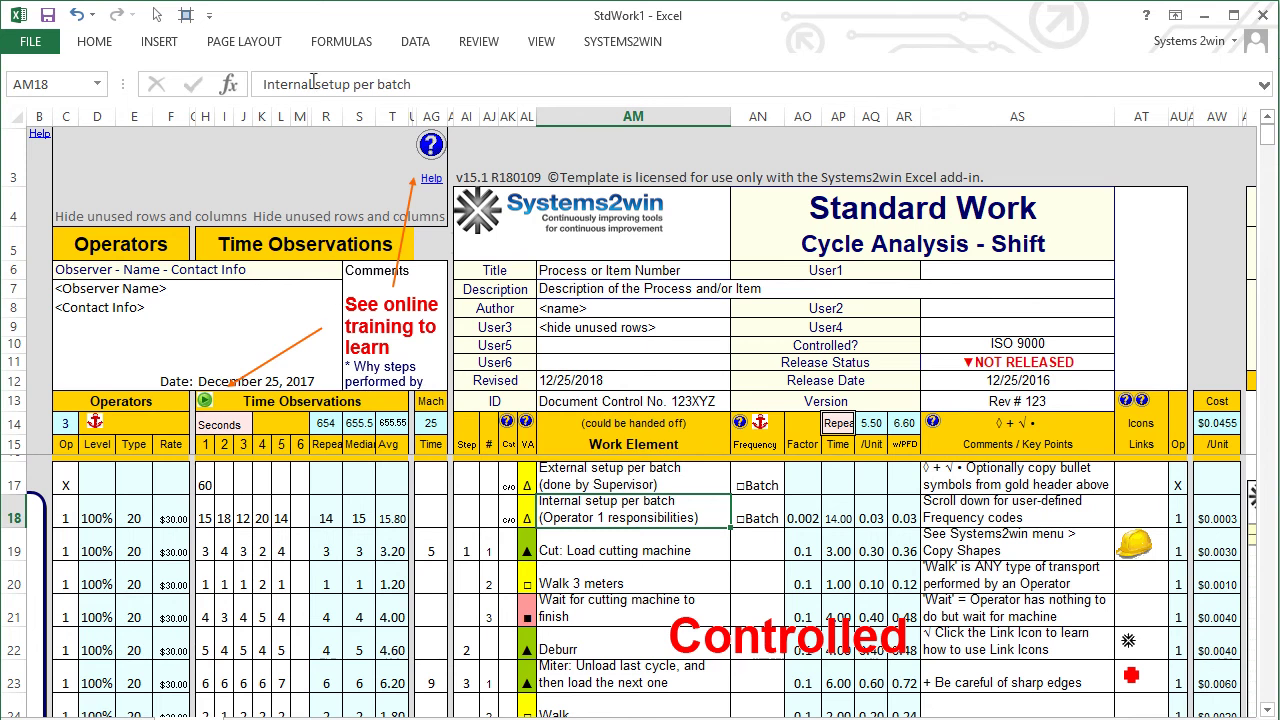
pyautogui.moveTo(312, 85); pyautogui.dragTo(263, 85)
pyautogui.write('Extern')
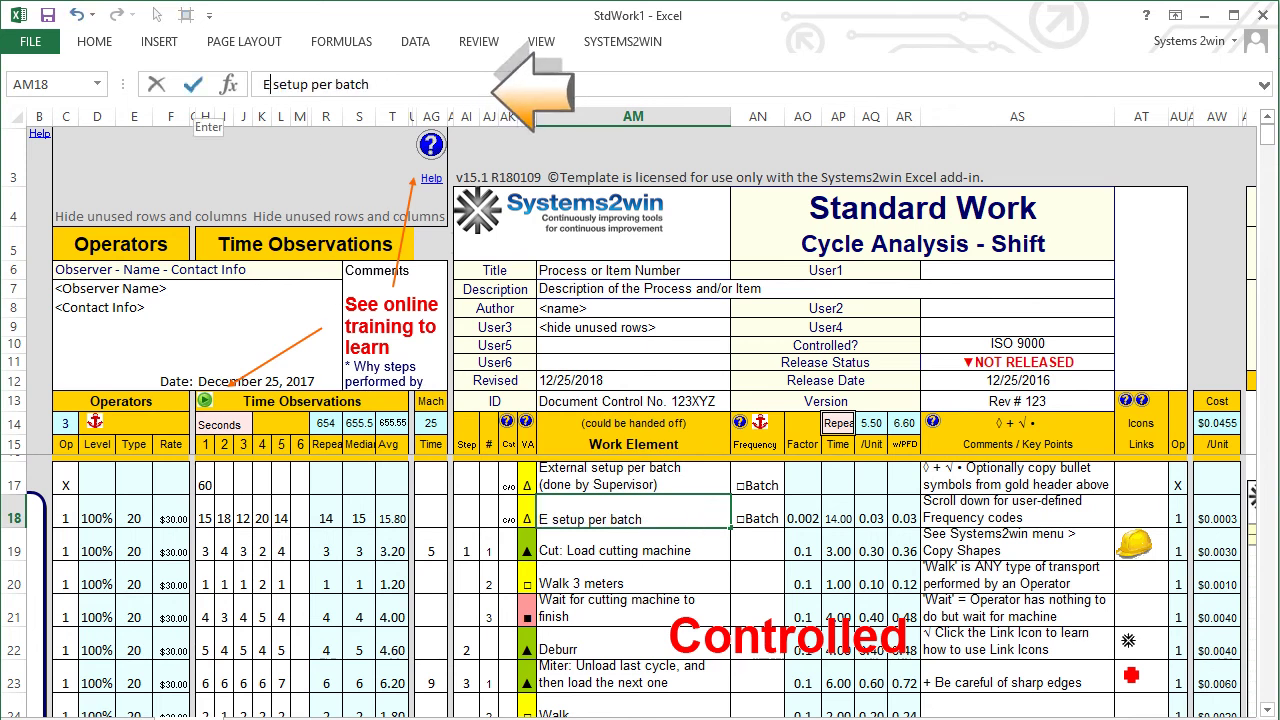
pyautogui.write('al')
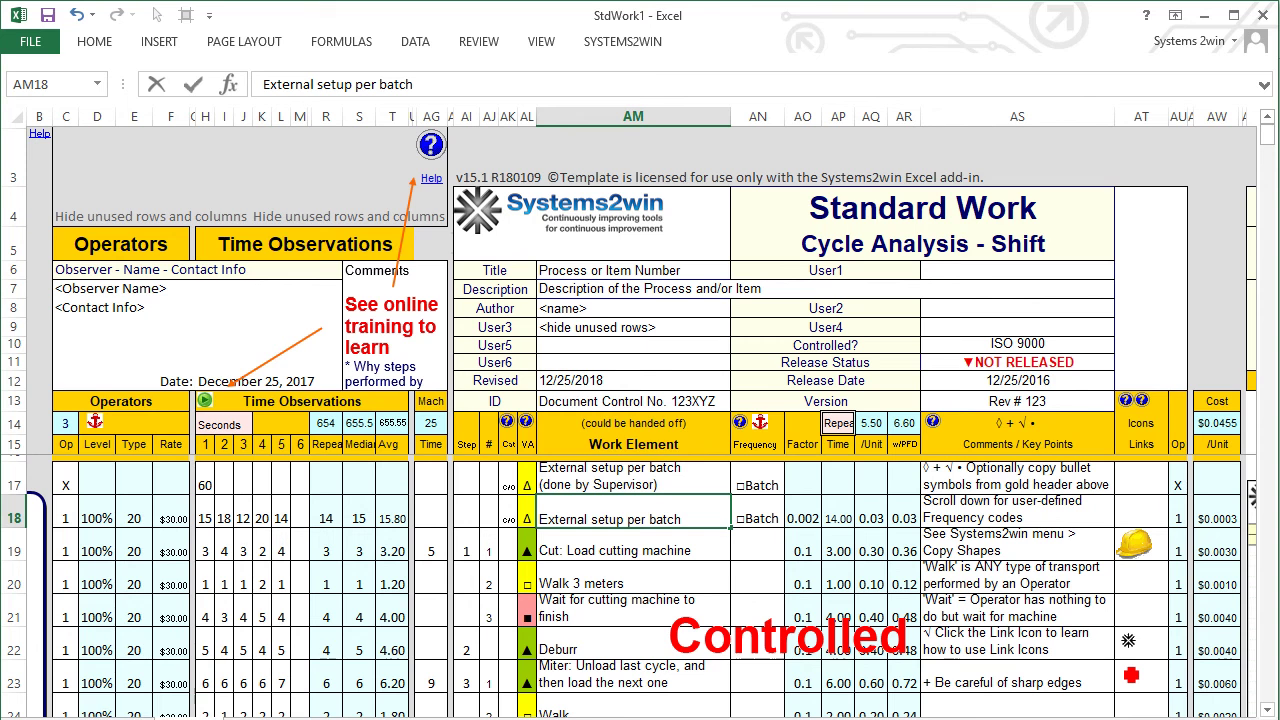
pyautogui.press('Return')
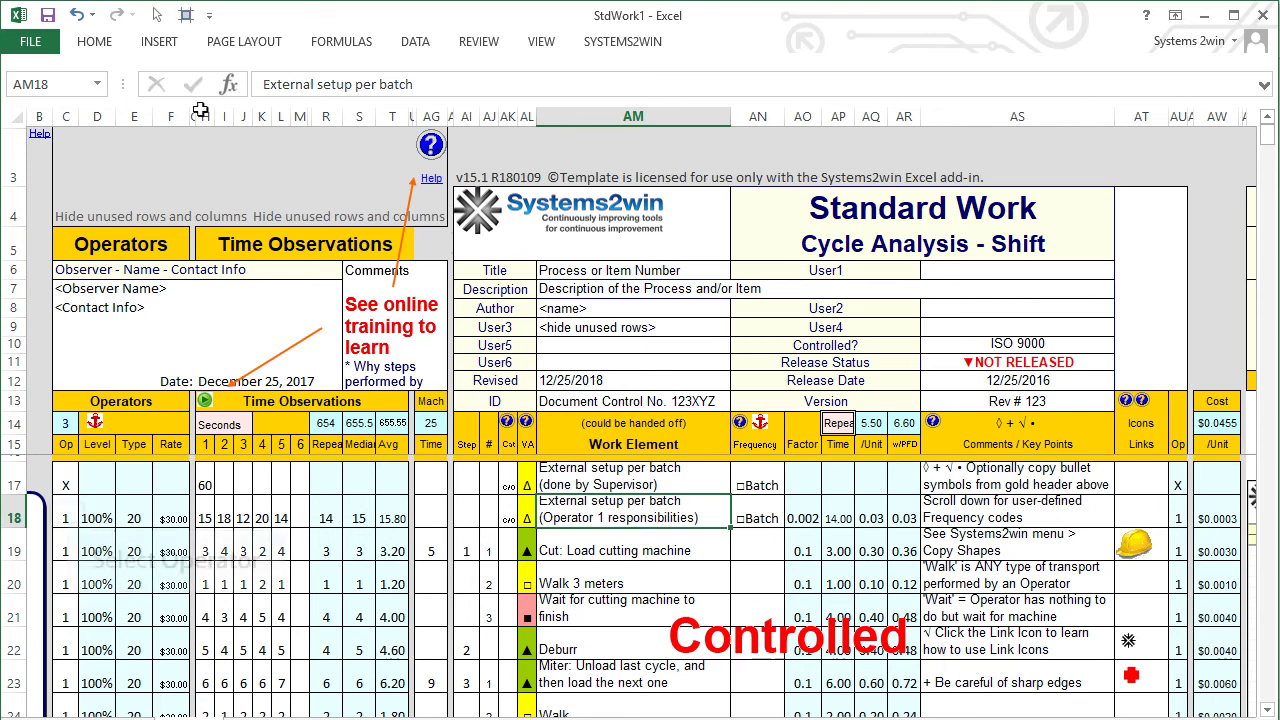
# Set the operator number of the row 18 setup step to -1 to mark it as external
pyautogui.click(67, 514)
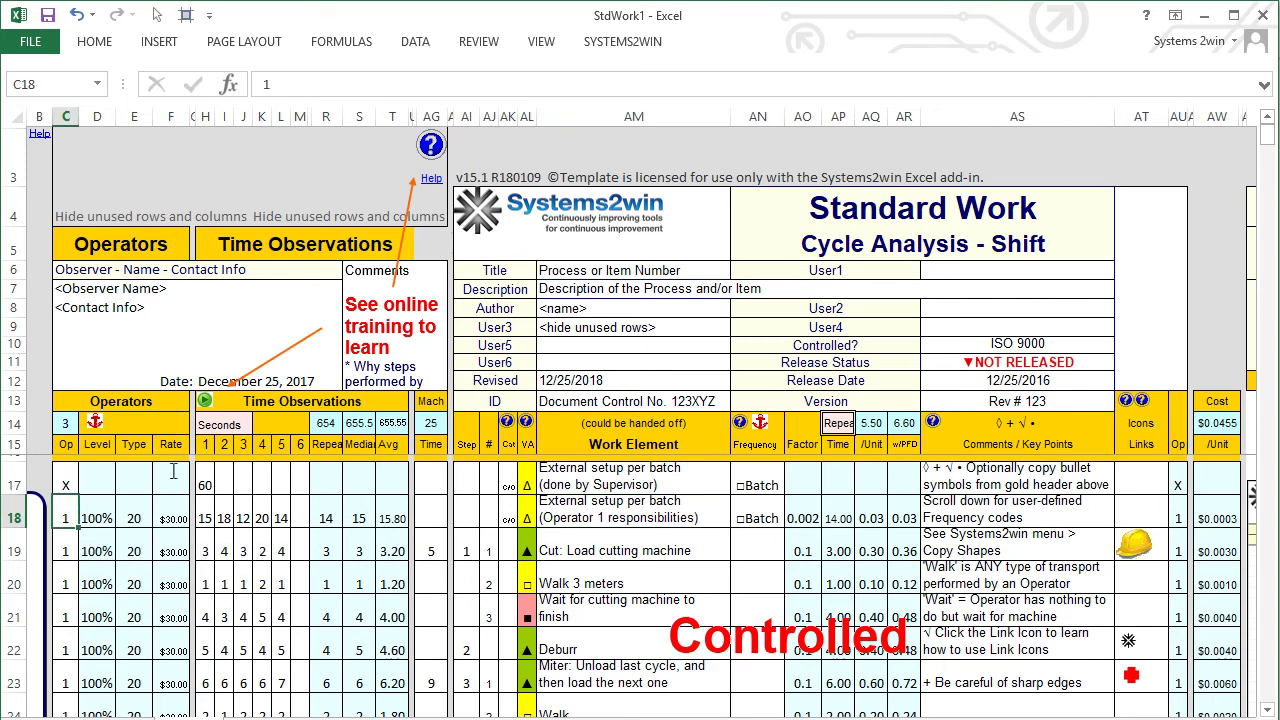
pyautogui.write('-1')
pyautogui.press('Return')
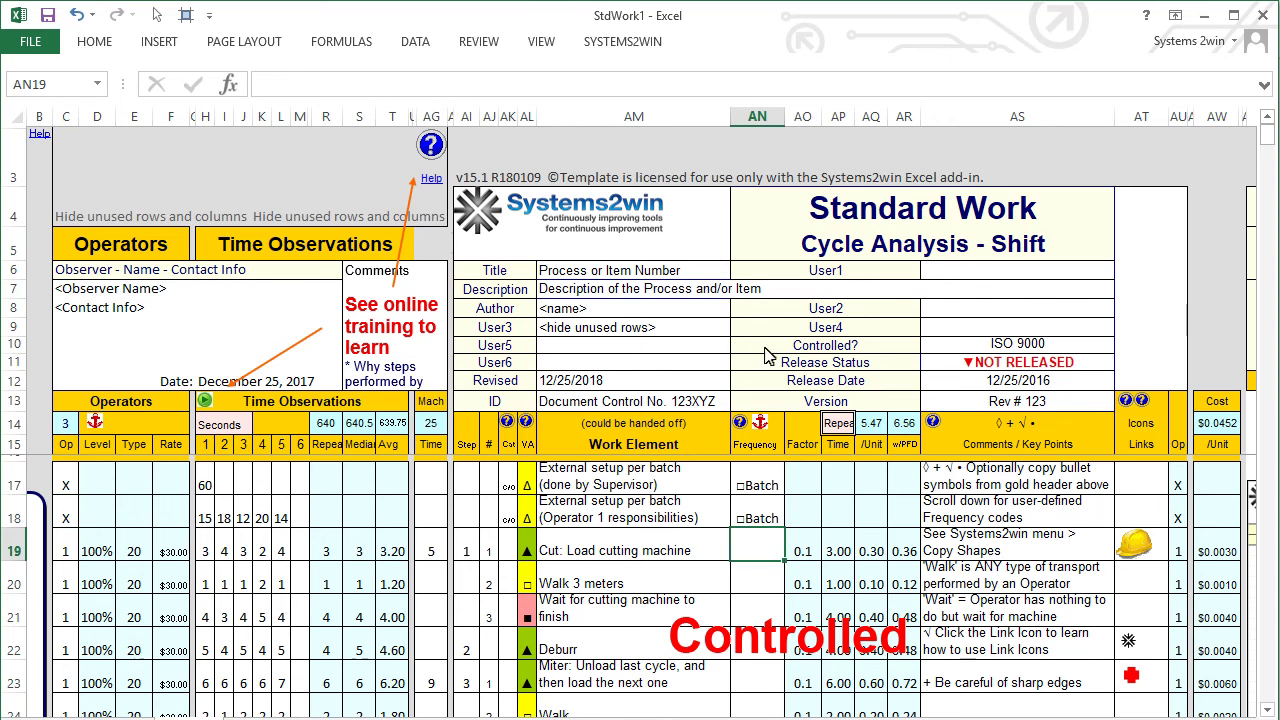
# Set the Frequency of the "Cut: Load cutting machine" step in row 19 to Batch
pyautogui.click(793, 551)
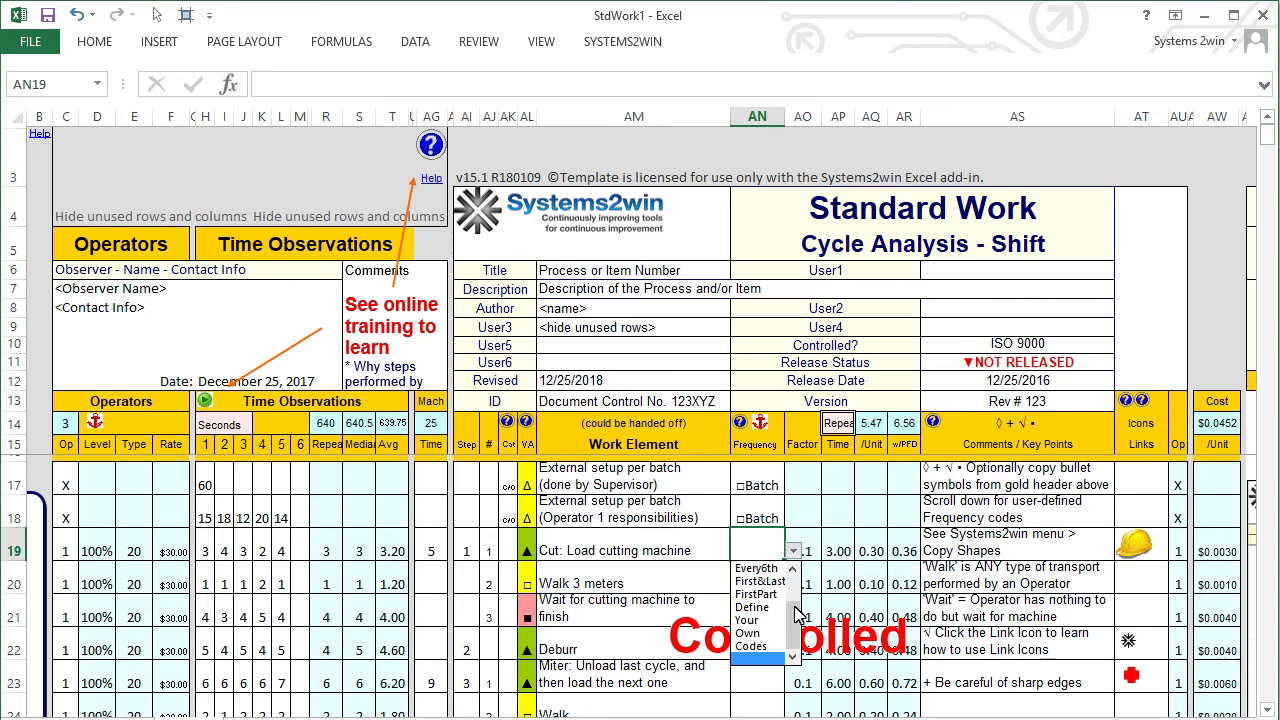
pyautogui.moveTo(797, 614); pyautogui.dragTo(797, 585)
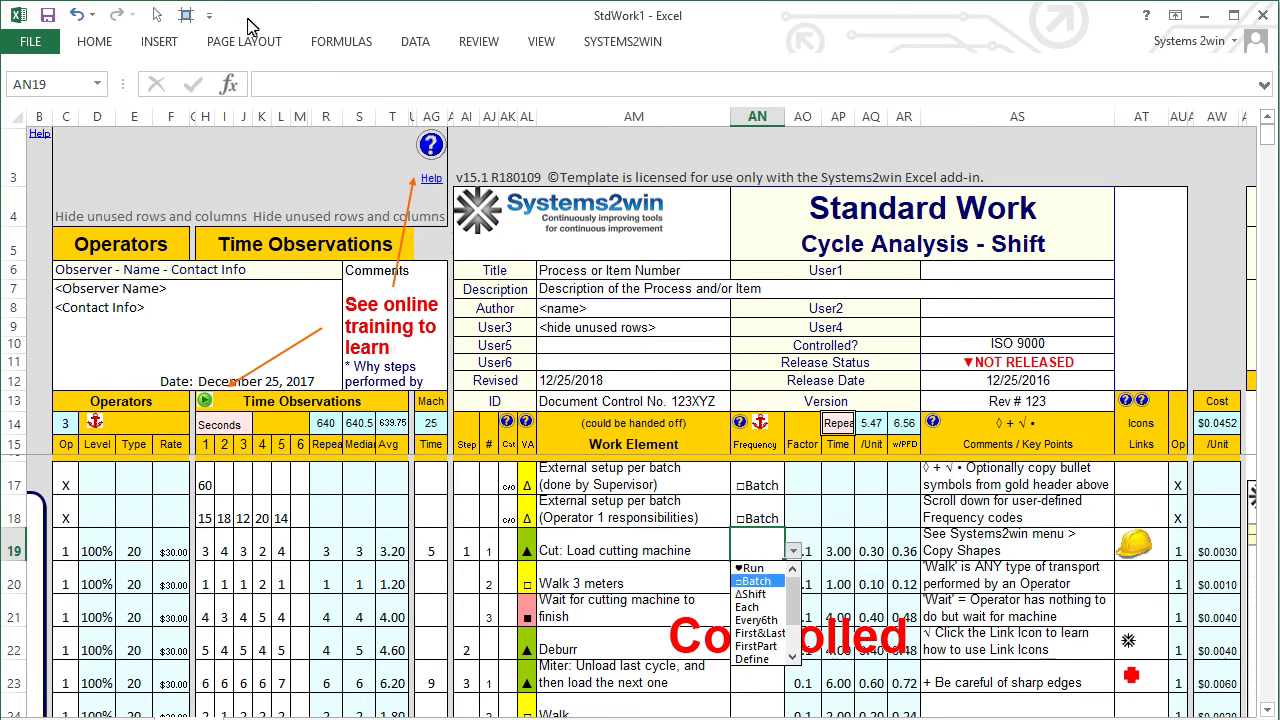
pyautogui.click(753, 584)
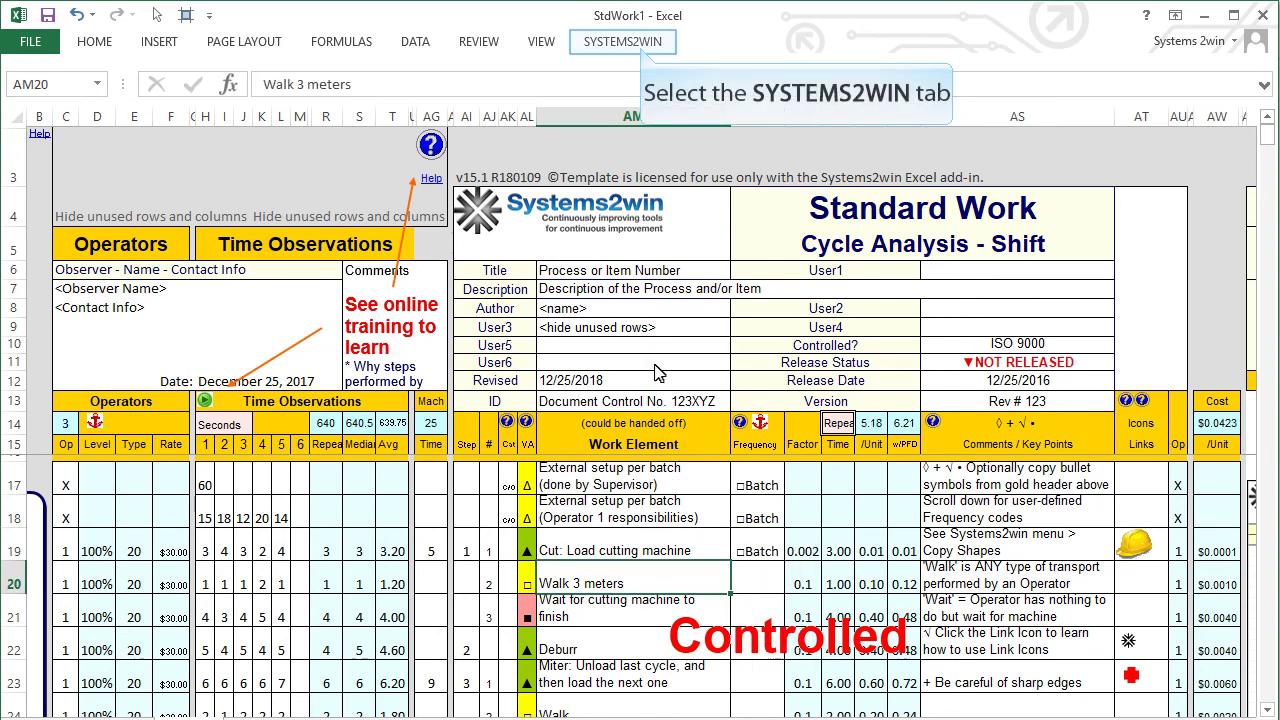
# Chart all operators of the improved process in the StdWork1 workbook using the Systems2win Chart All Operators command
pyautogui.click(640, 41)
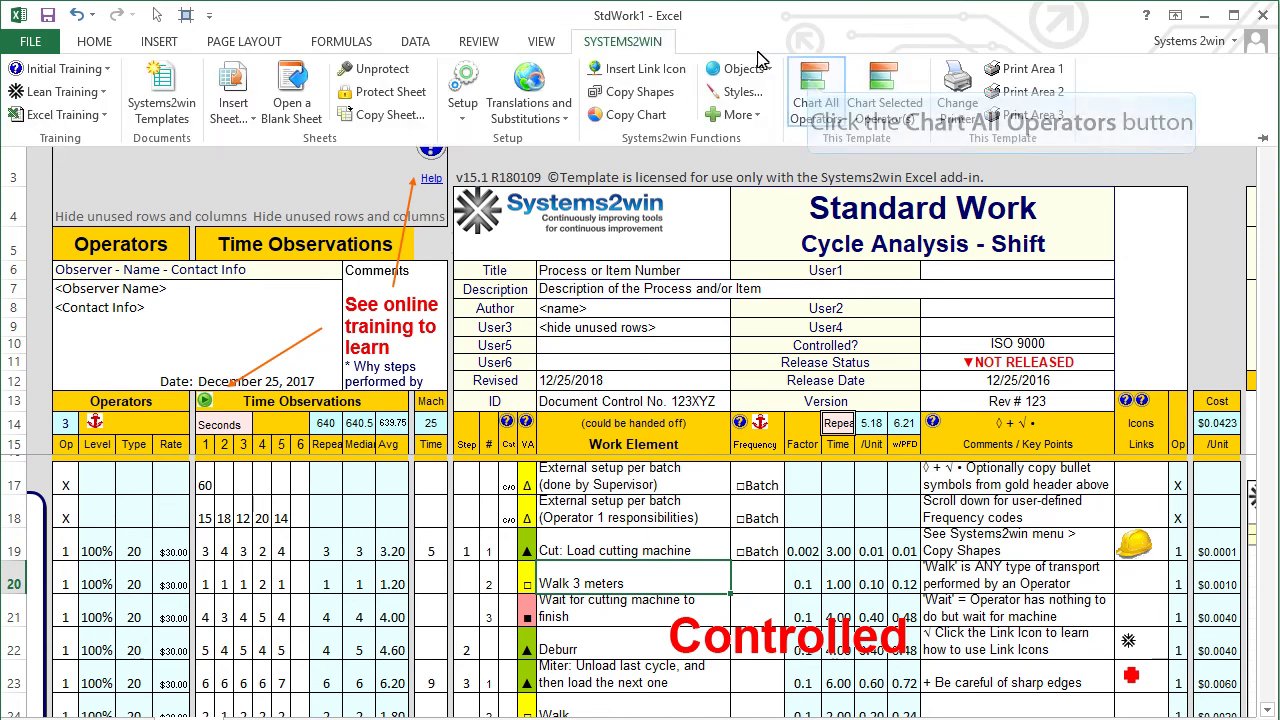
pyautogui.click(812, 84)
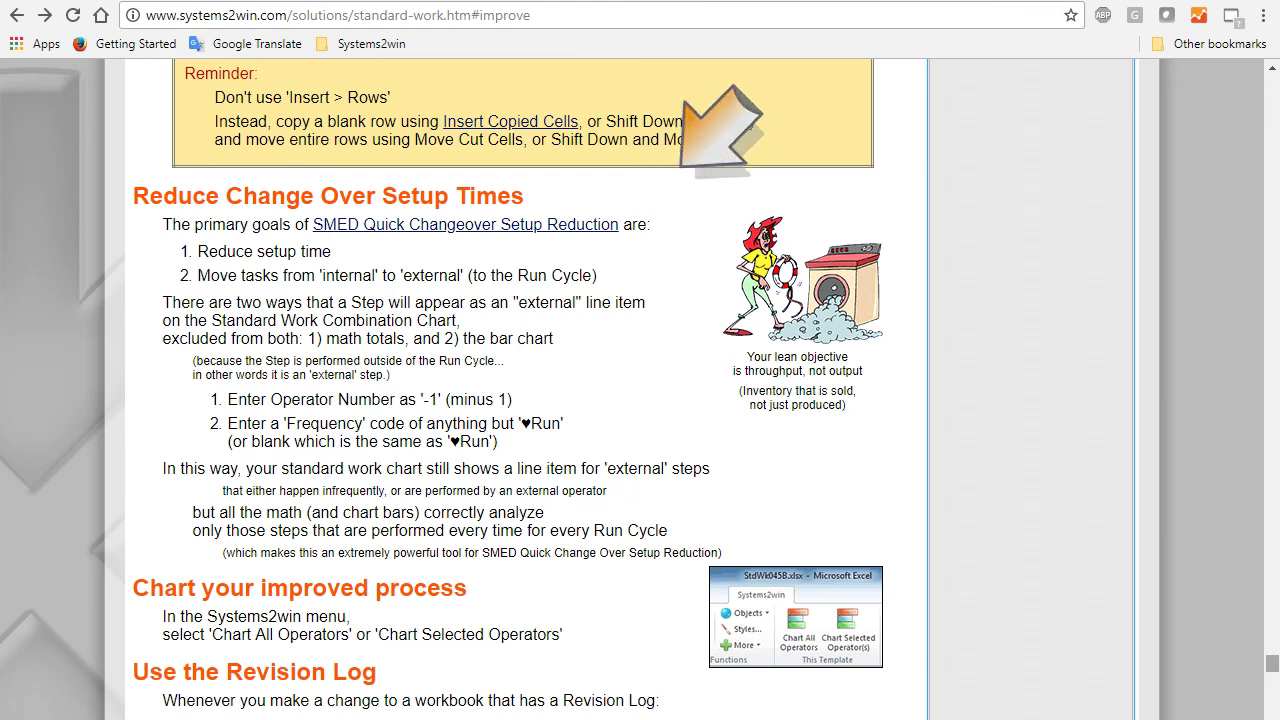
# In the browser, read the Systems2win standard work guidance from charting the improved process through performing Standard Work Audits
pyautogui.scroll(-1, 1270, 672)
pyautogui.scroll(-3, 1270, 672)
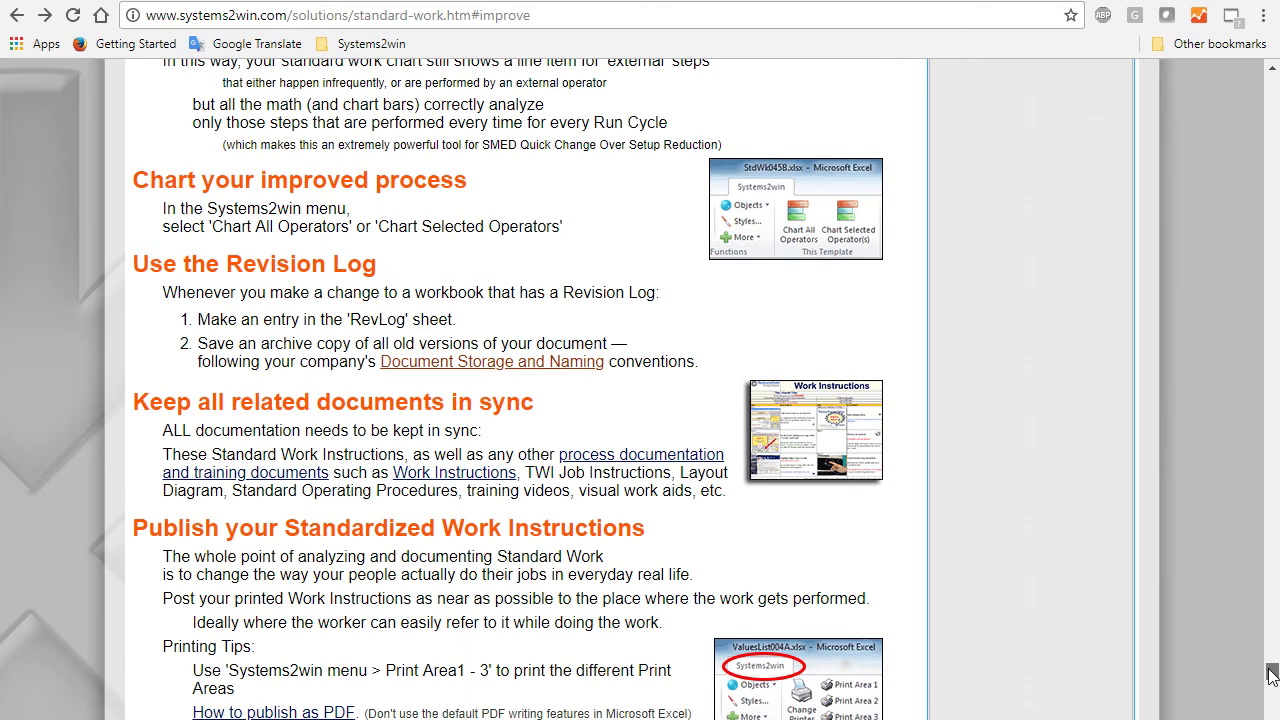
pyautogui.scroll(-1, 1270, 675)
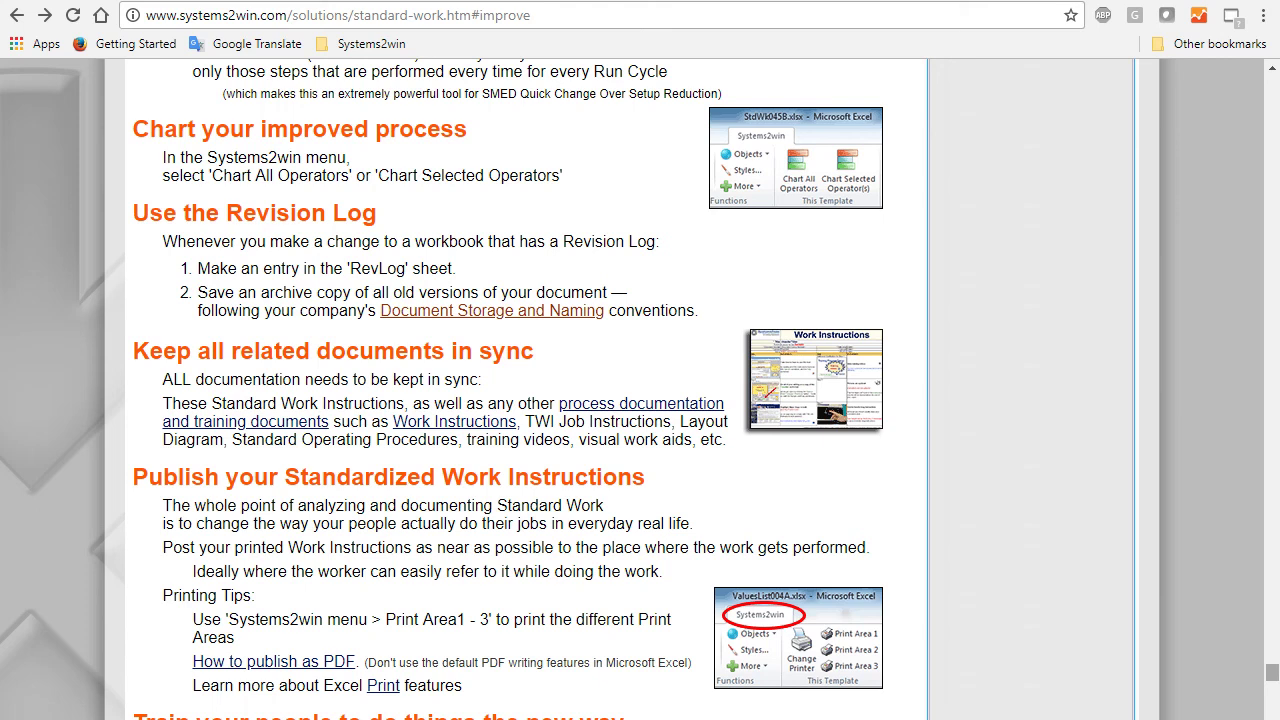
pyautogui.scroll(-3, 640, 390)
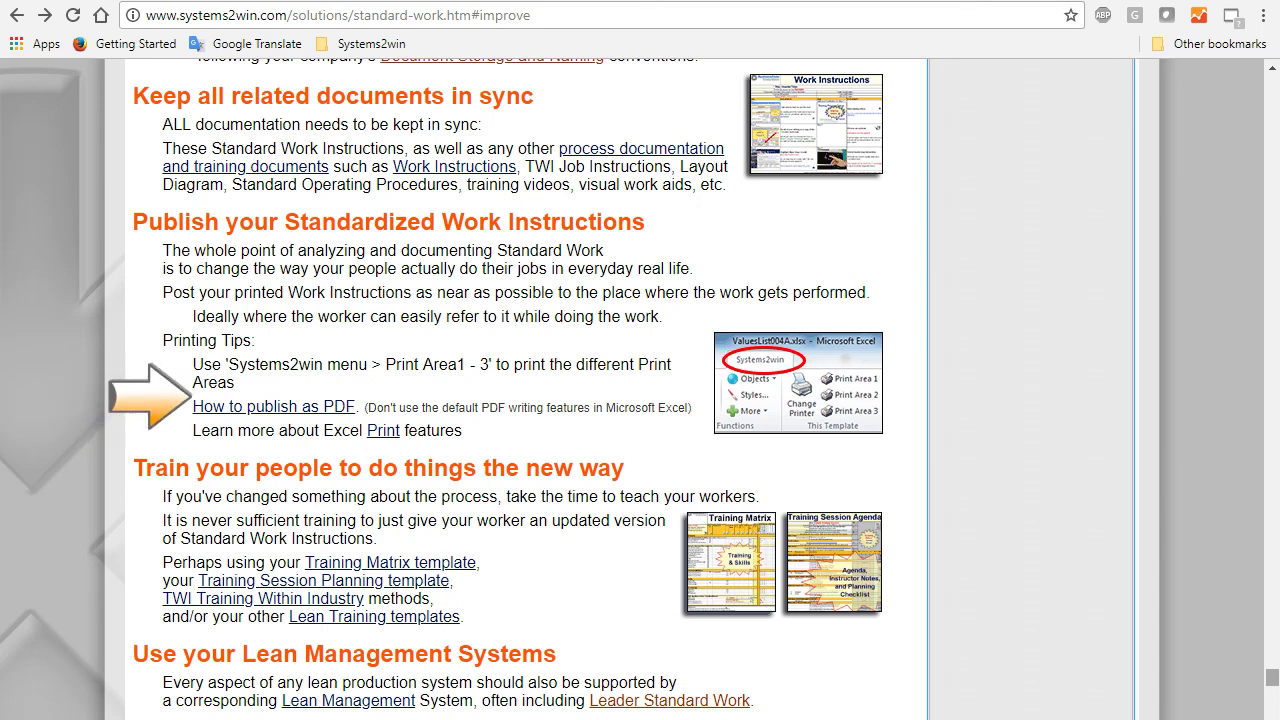
pyautogui.scroll(-3, 640, 400)
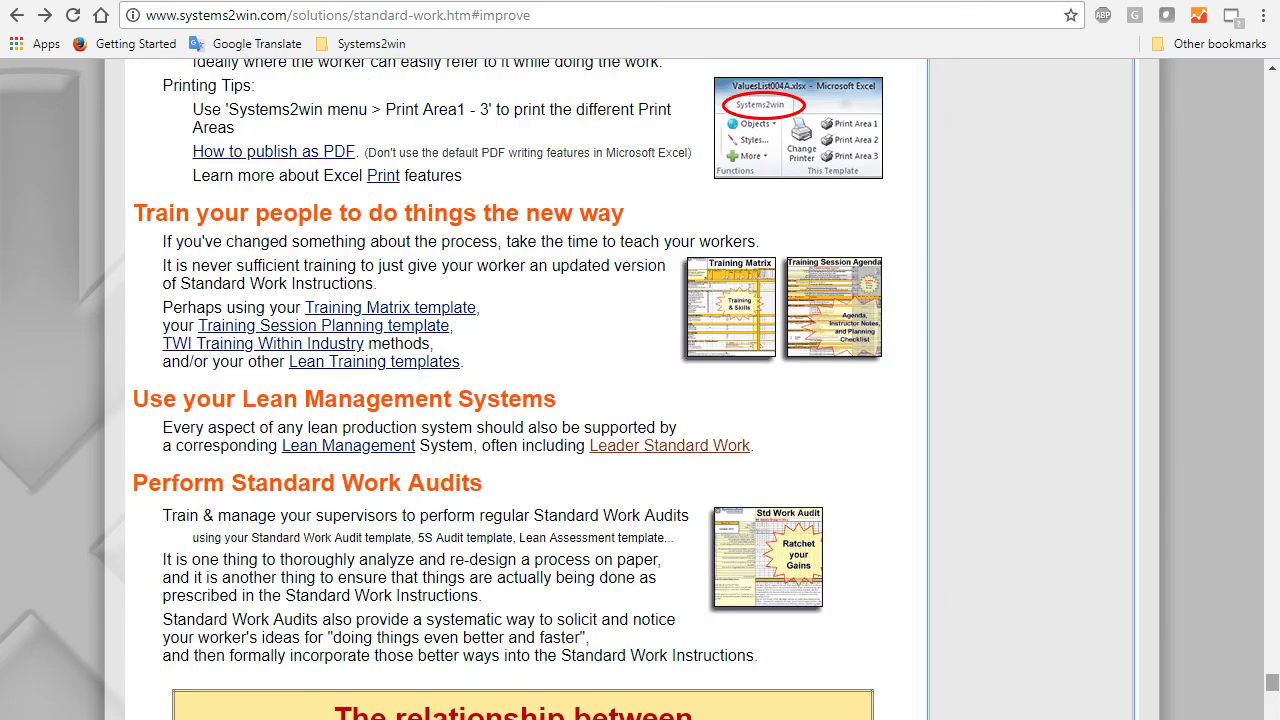